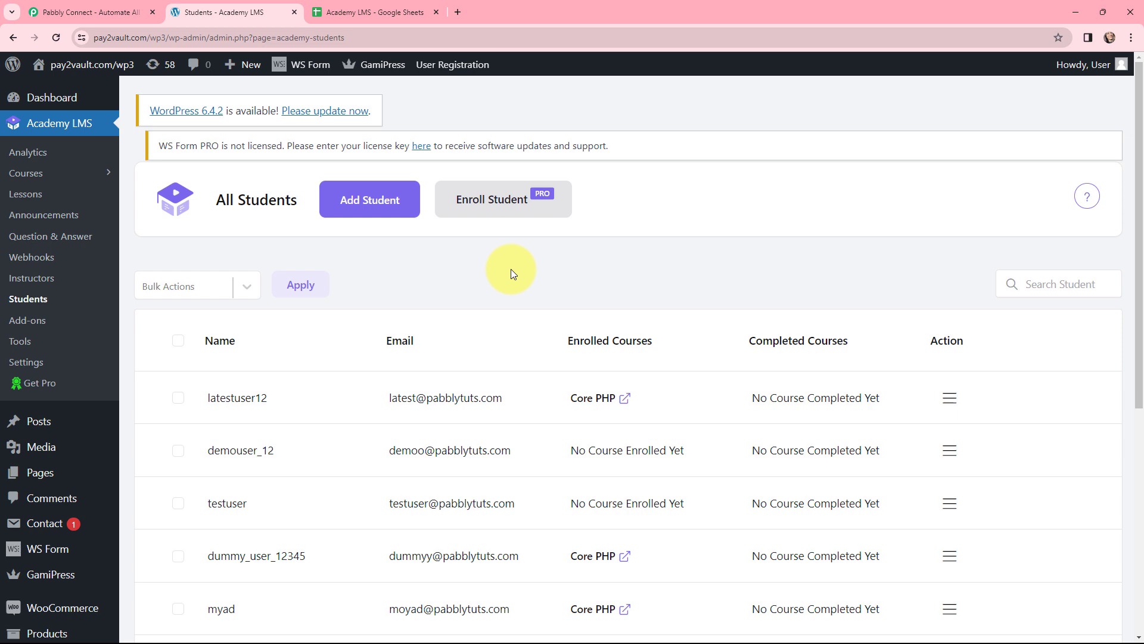
# - Check the Academy LMS spreadsheet, return to the Pabbly site, sign in and open Pabbly Connect
pyautogui.click(367, 12)
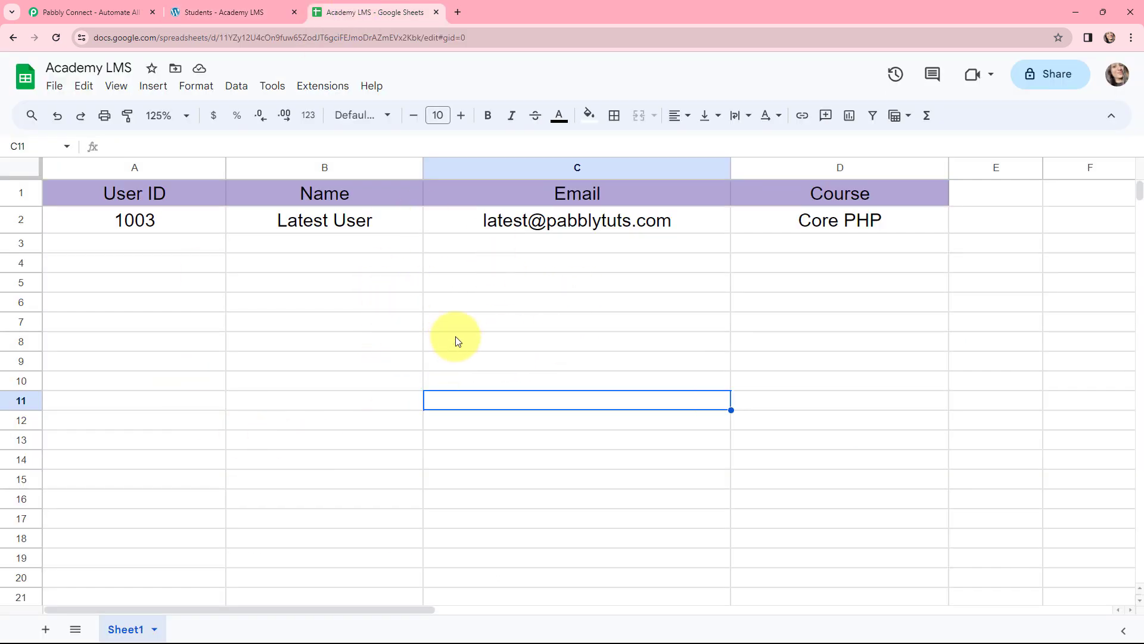
pyautogui.click(113, 12)
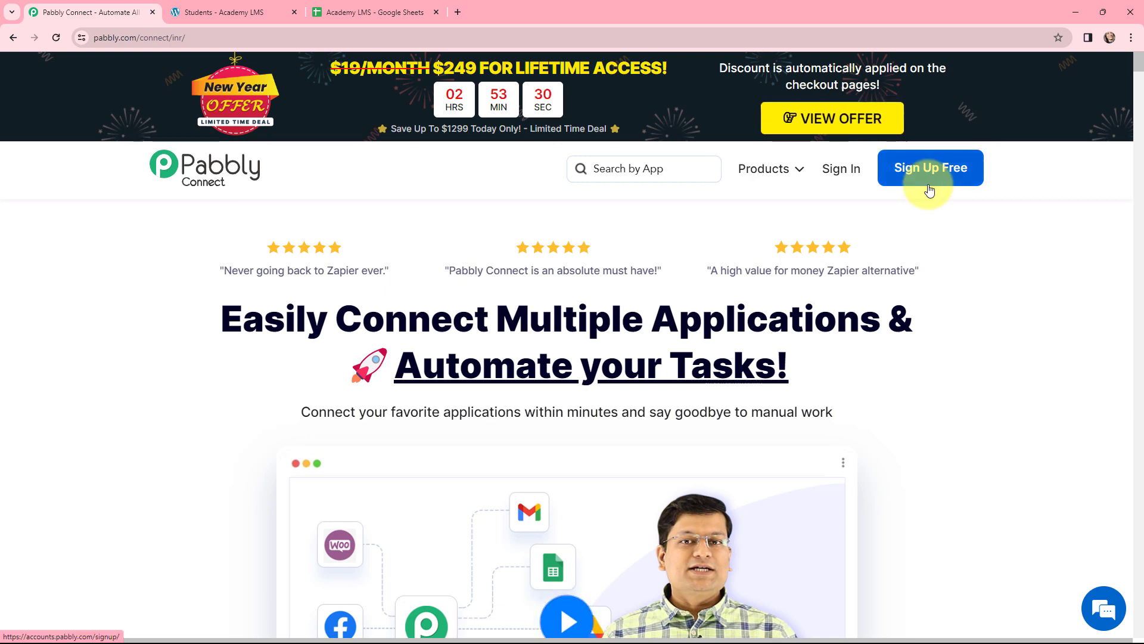
pyautogui.click(838, 179)
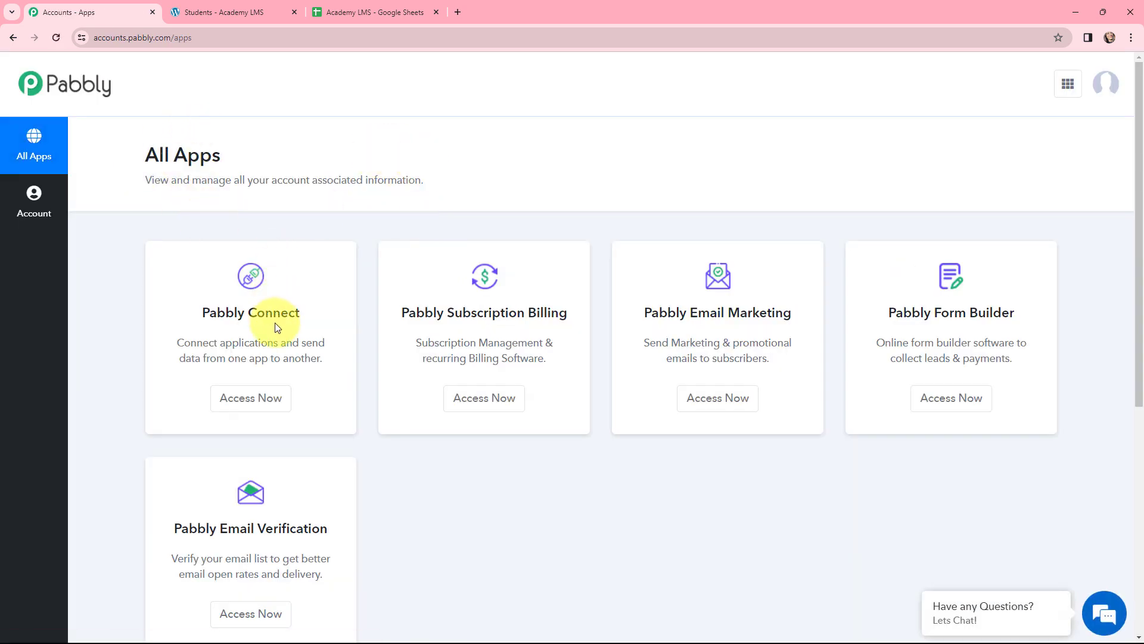
pyautogui.click(250, 398)
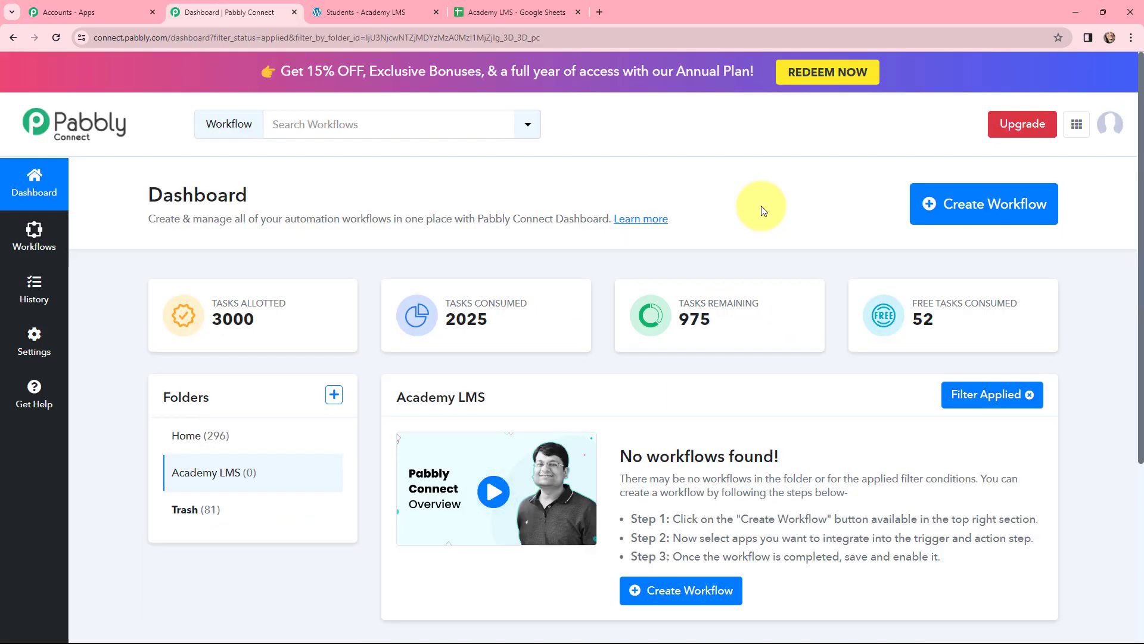
# - Create a workflow named "Add Academy LMS Enrolled Student in Google Sheets" in the Academy LMS folder
pyautogui.click(958, 207)
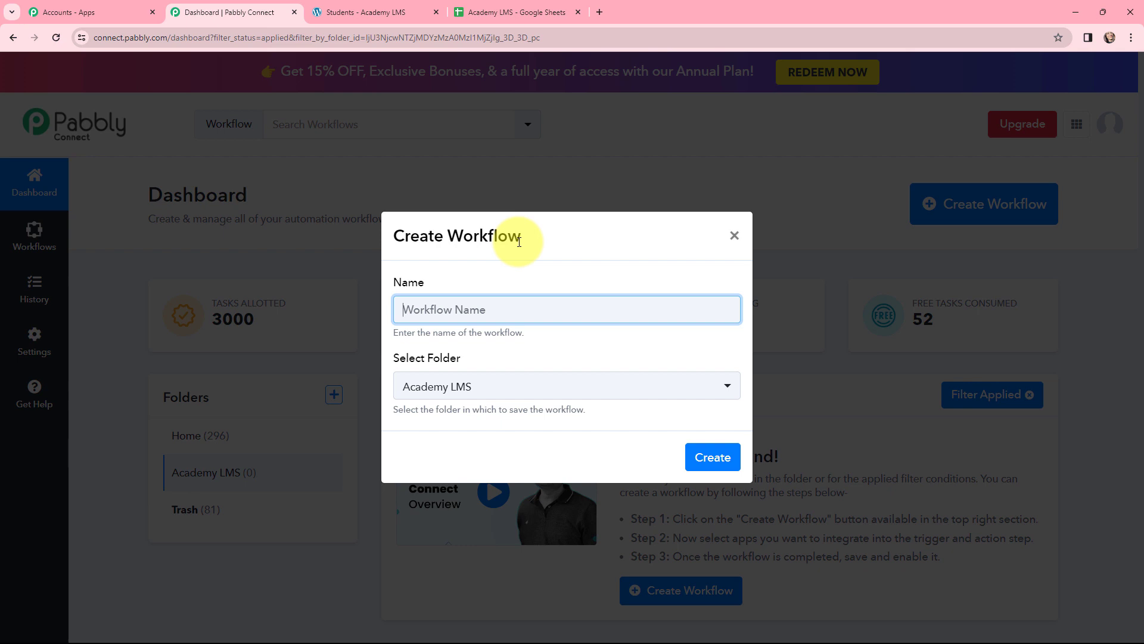
pyautogui.write('Add Academy LMS Enrolled Student in Google Sheets')
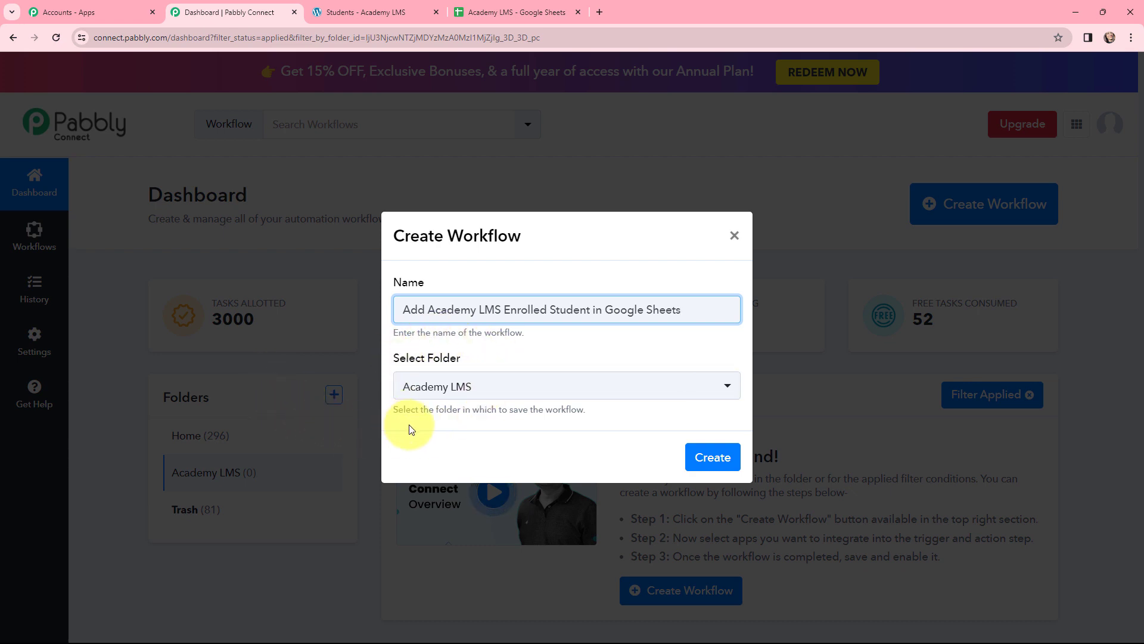
pyautogui.click(714, 459)
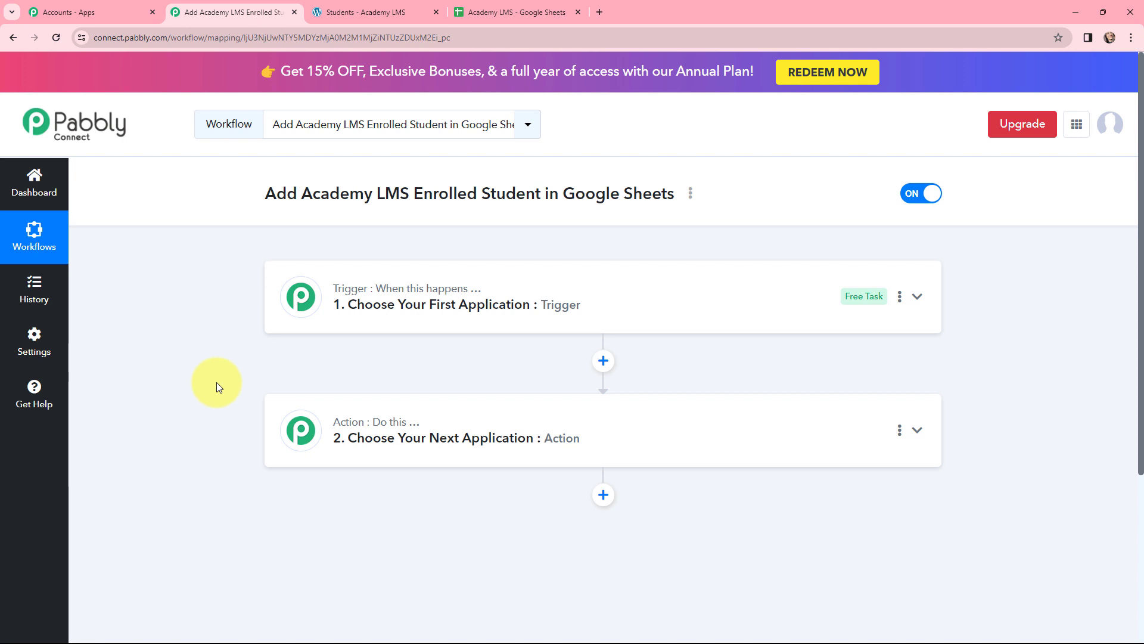
# - Review the Academy LMS student list in WordPress and the Academy LMS spreadsheet, and return to the Pabbly Connect workflow
pyautogui.click(337, 12)
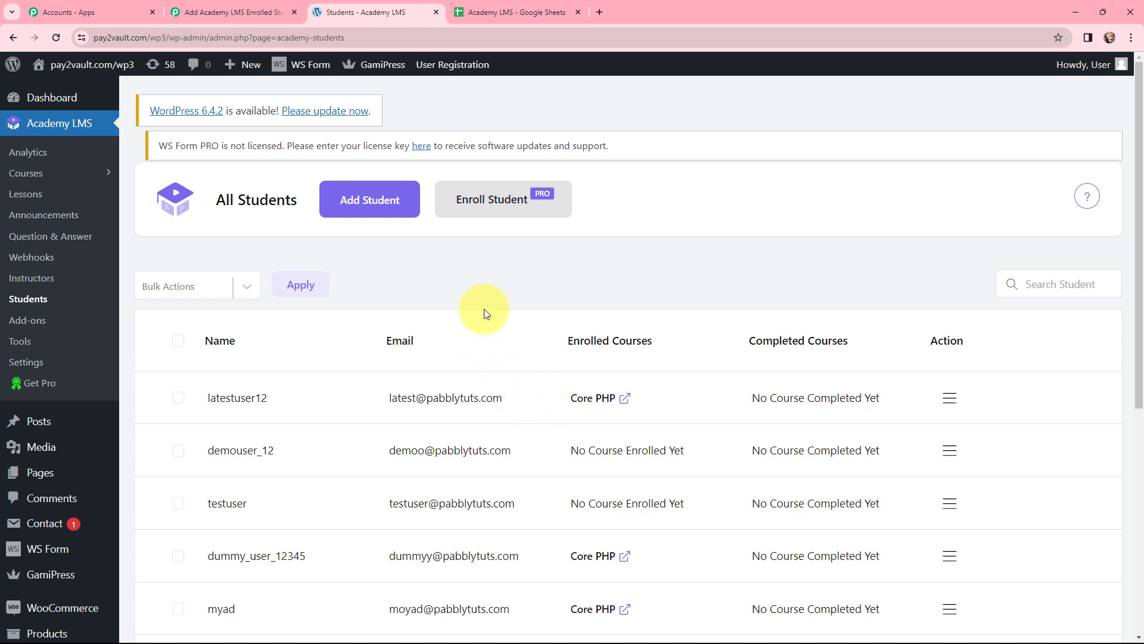
pyautogui.click(513, 12)
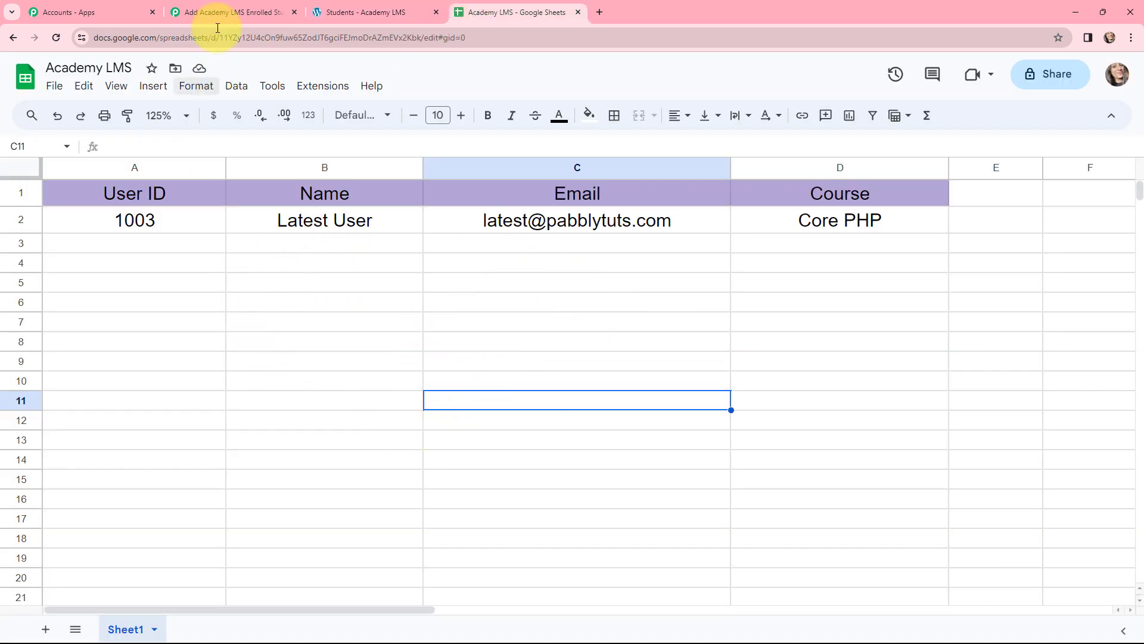
pyautogui.click(227, 12)
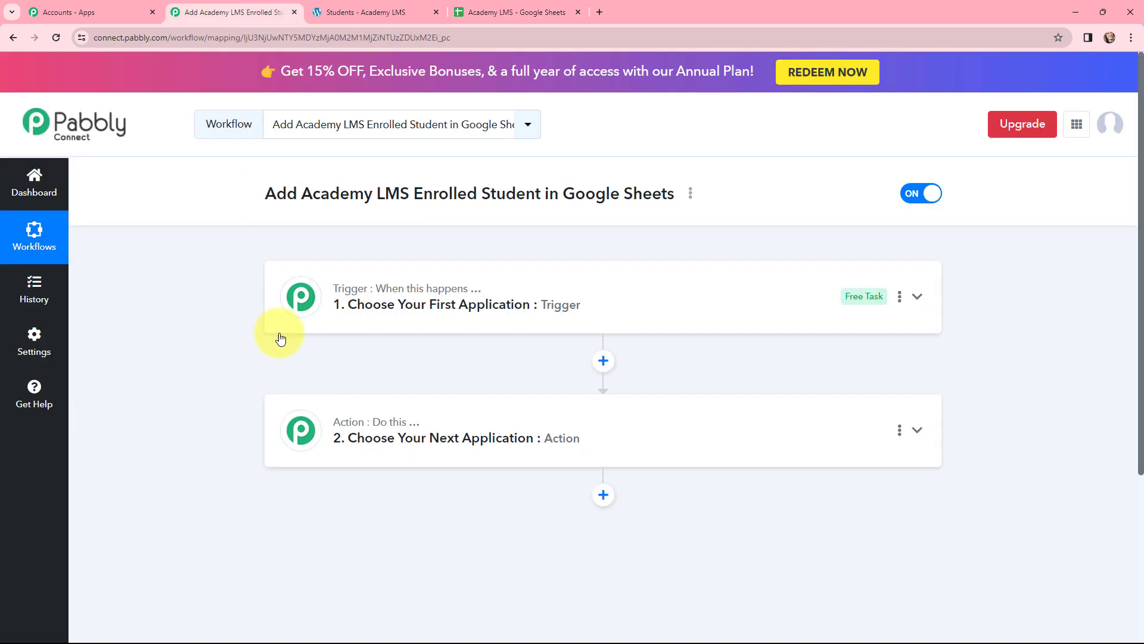
# - Set the workflow's trigger to Academy LMS with the New Enroll event
pyautogui.click(313, 294)
pyautogui.click(357, 386)
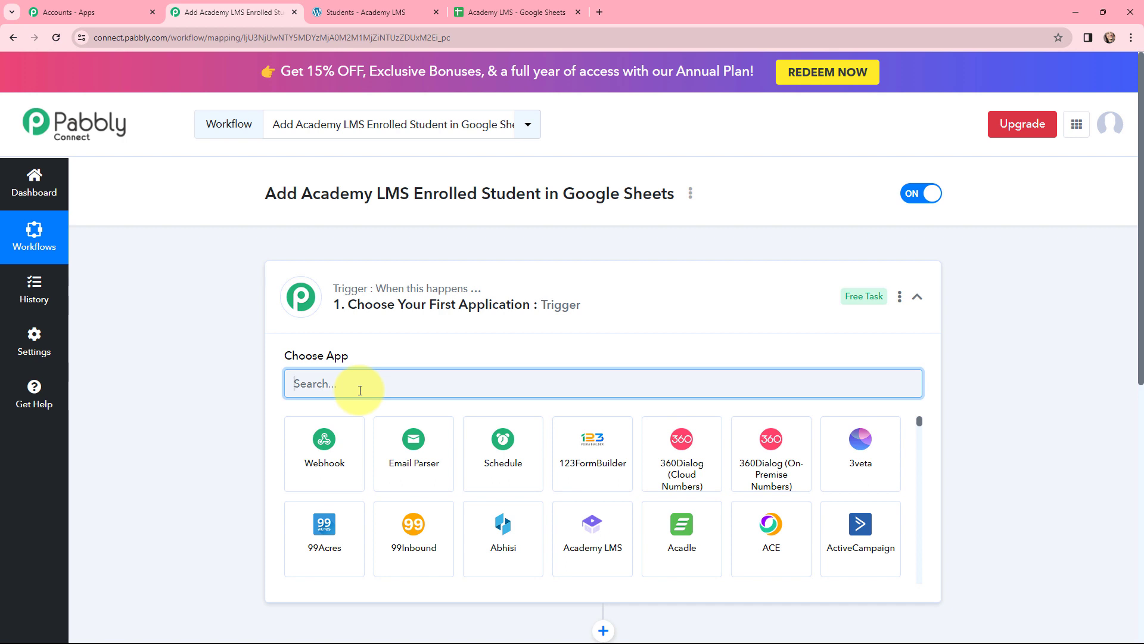
pyautogui.write('acad')
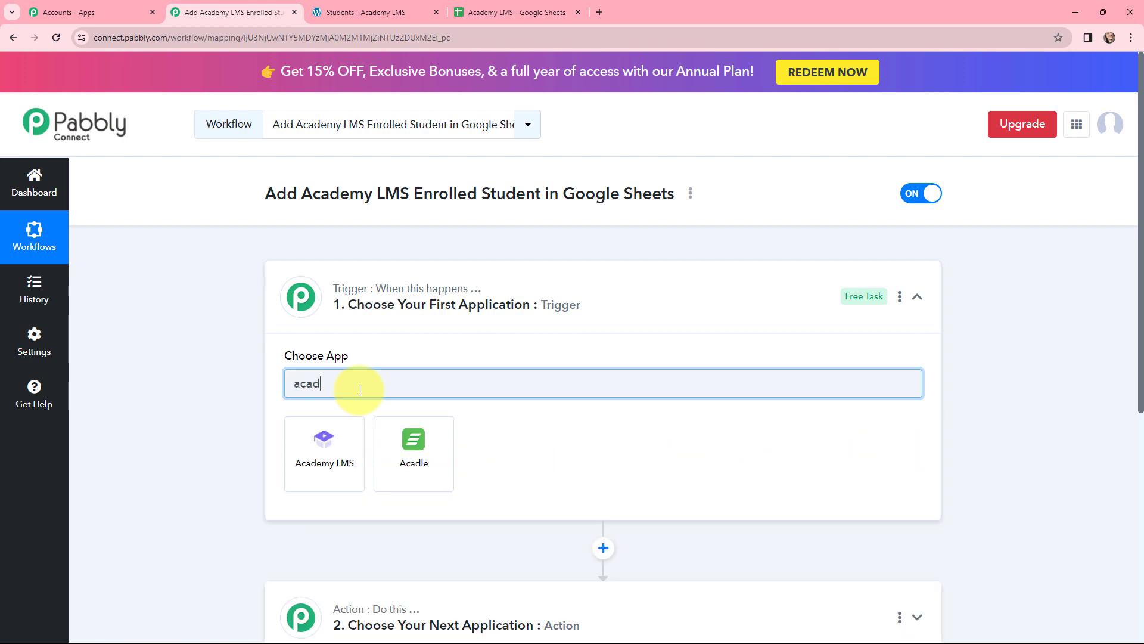
pyautogui.click(348, 430)
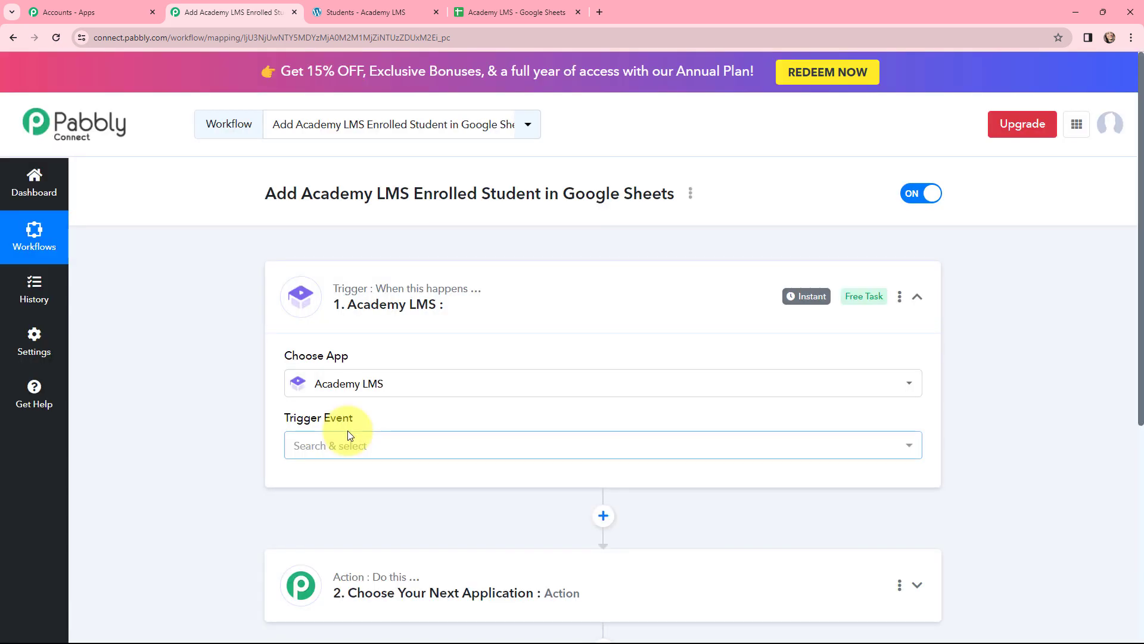
pyautogui.click(350, 444)
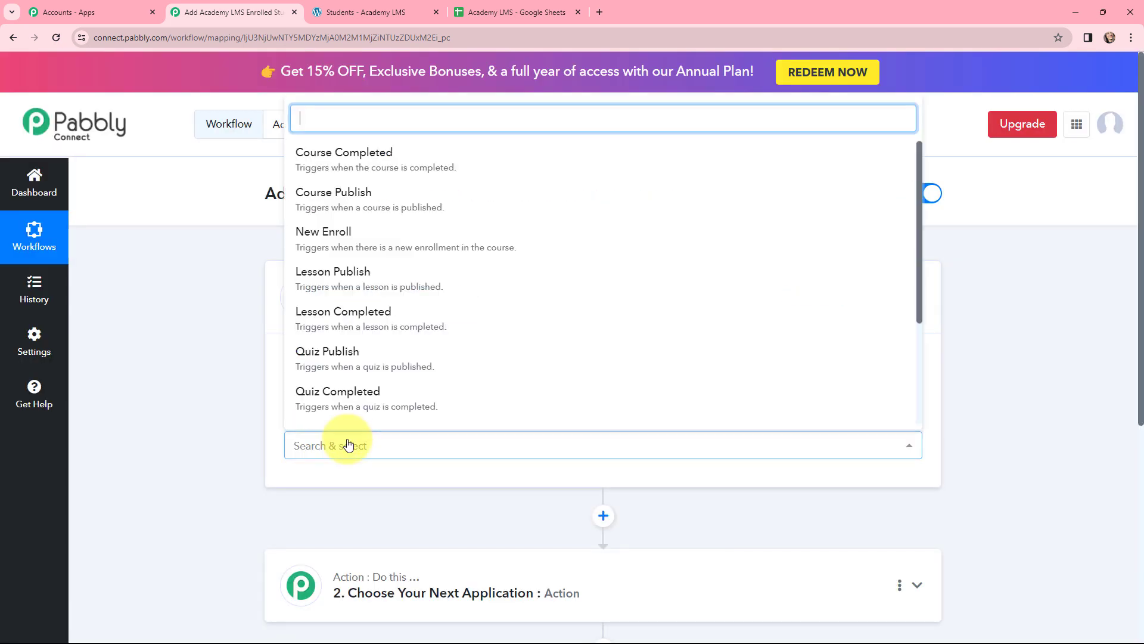
pyautogui.click(404, 238)
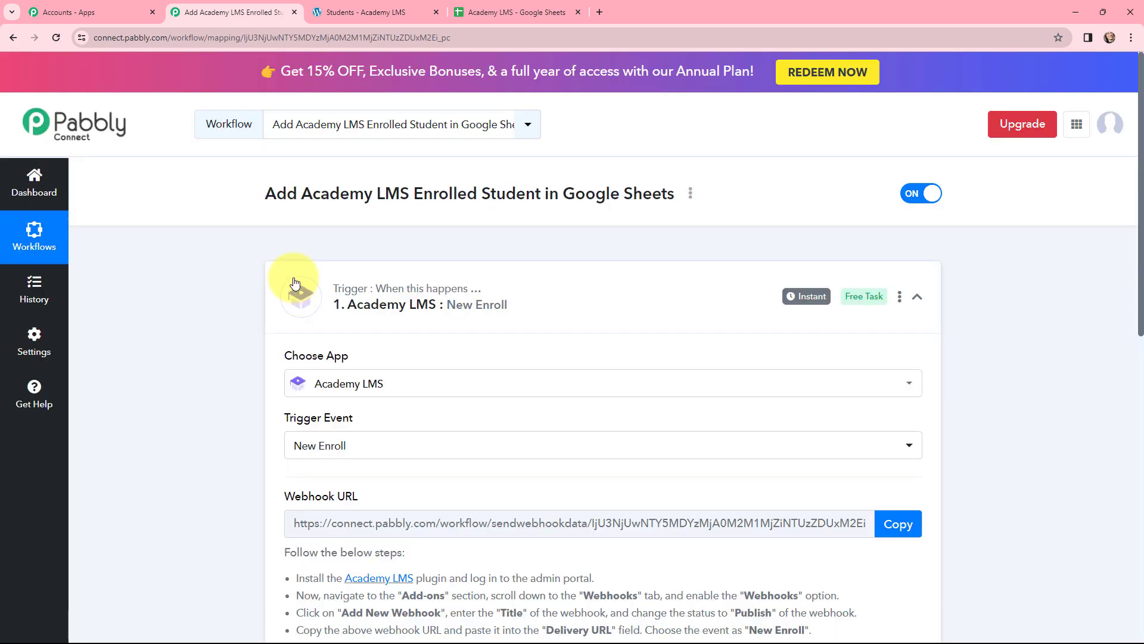
pyautogui.click(294, 283)
# - Set the workflow's action to Google Sheets with the Add New Row event
pyautogui.click(294, 434)
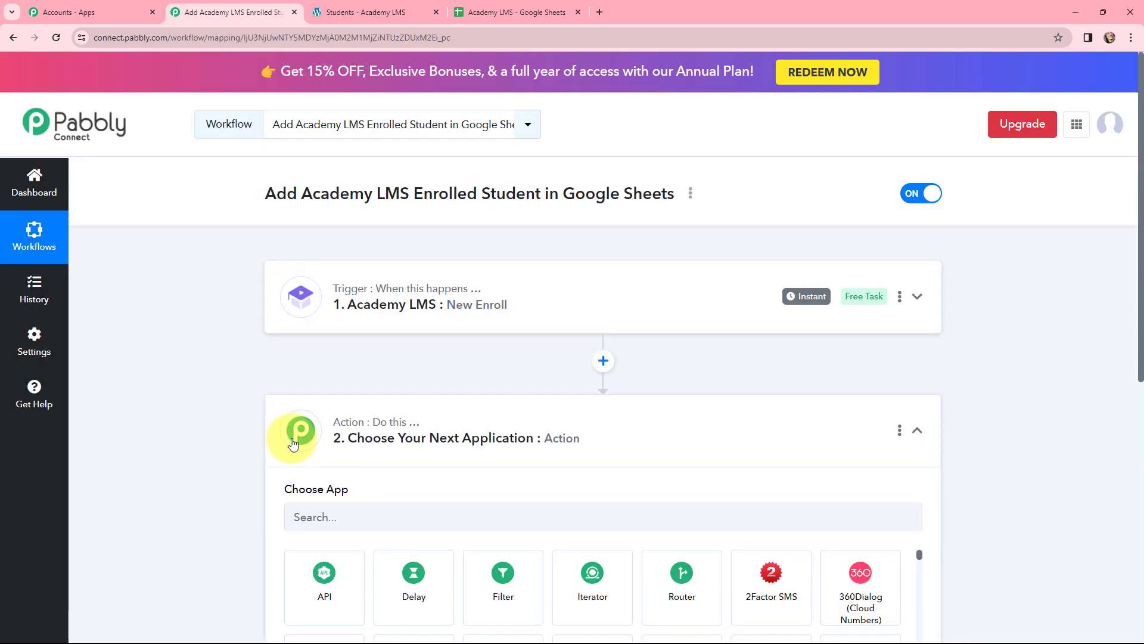
pyautogui.click(414, 309)
pyautogui.write('g')
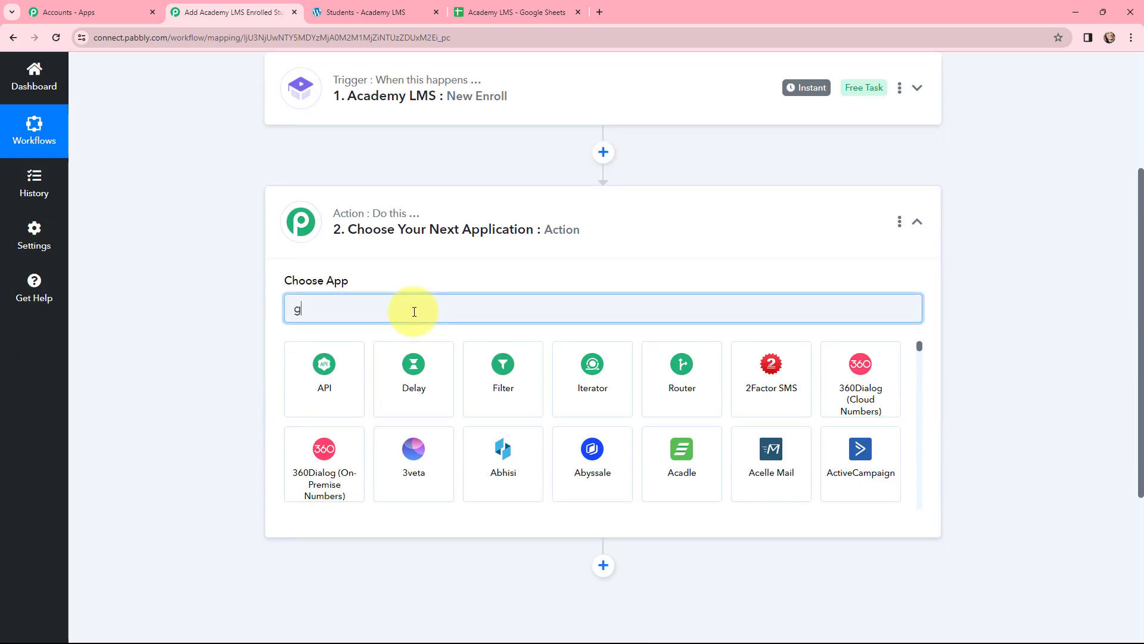
pyautogui.write('oogle she')
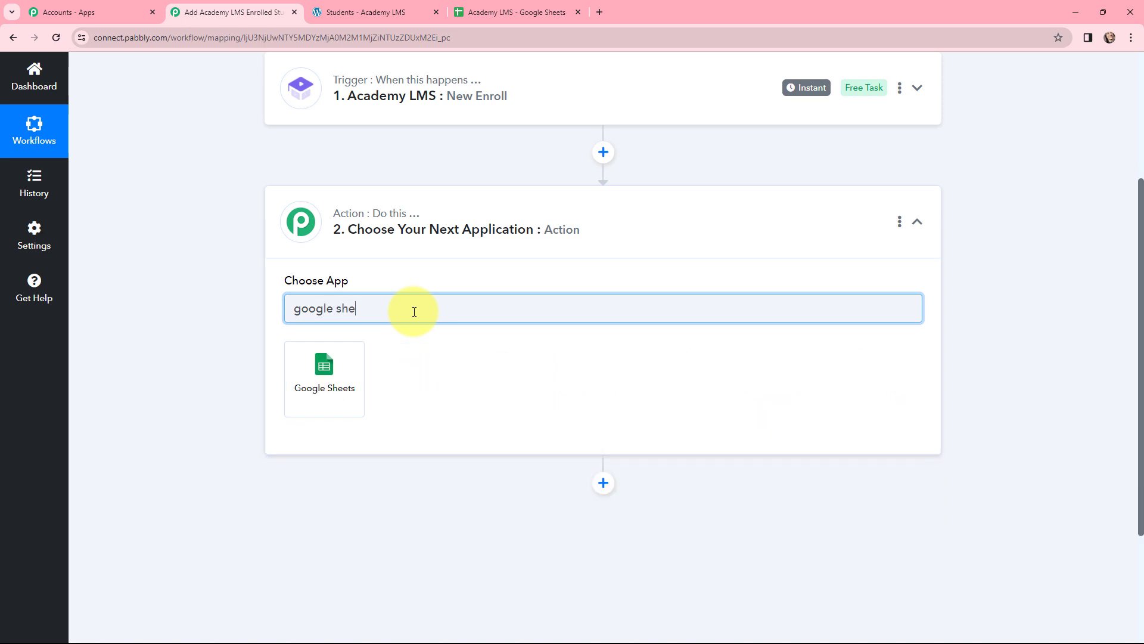
pyautogui.click(307, 389)
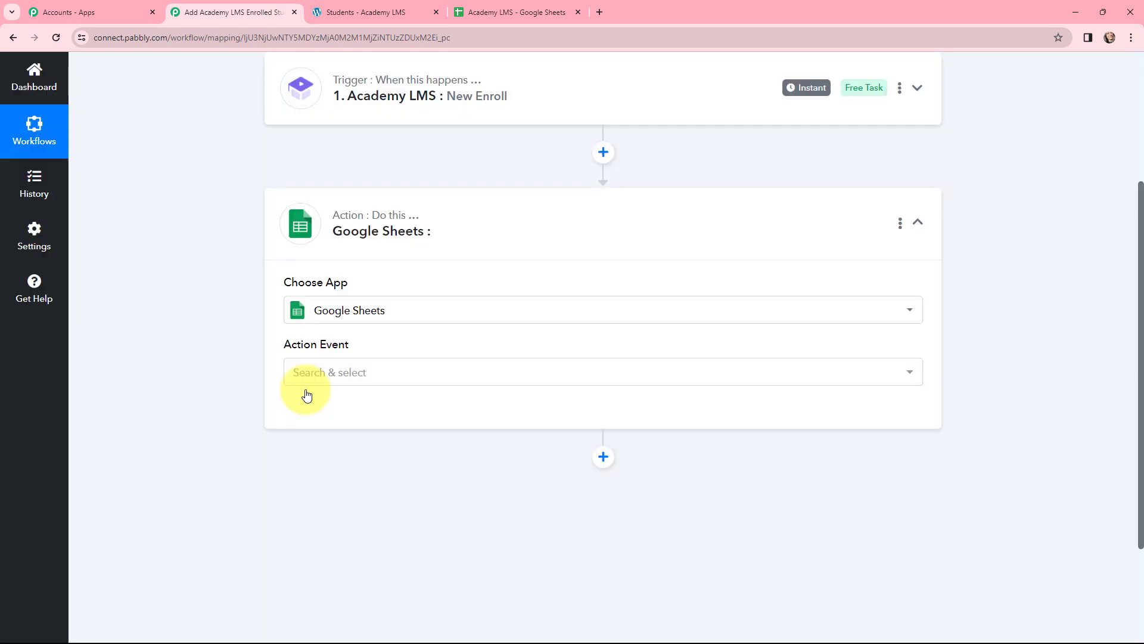
pyautogui.click(358, 371)
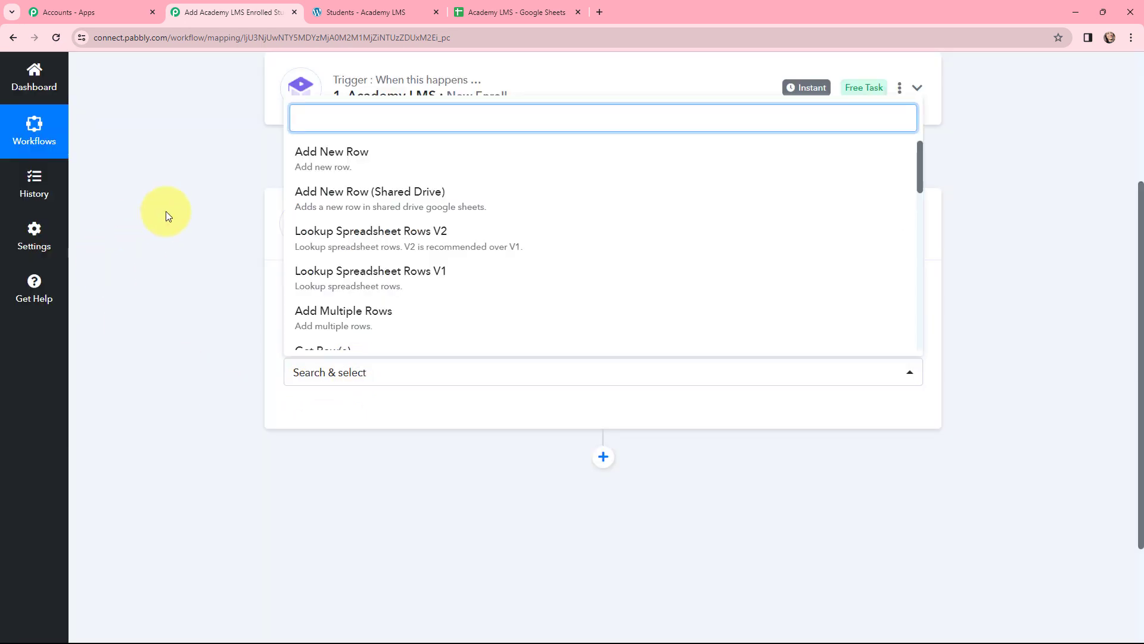
pyautogui.click(321, 172)
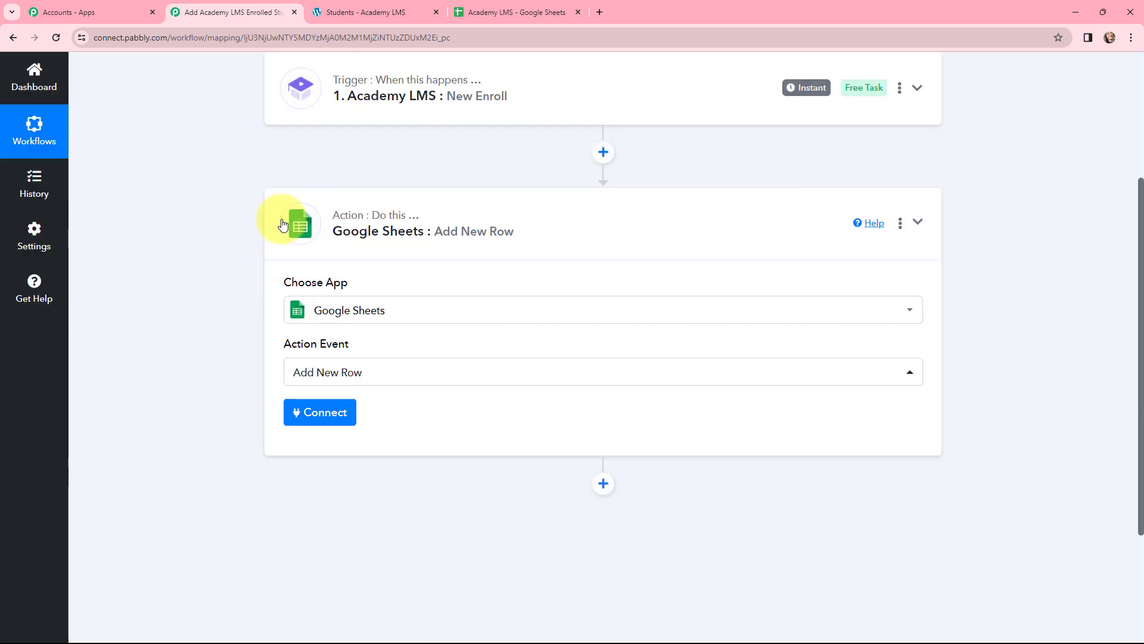
pyautogui.click(292, 221)
pyautogui.scroll(4, 202, 255)
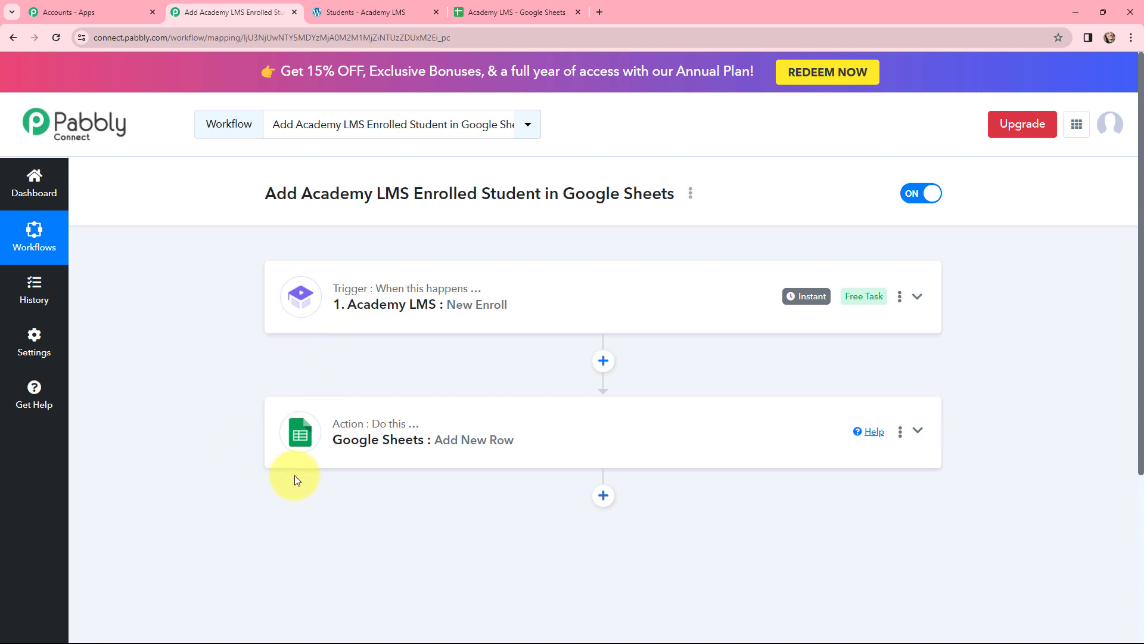
# - Expand the Academy LMS trigger and read the webhook setup instructions below its Webhook URL
pyautogui.click(294, 290)
pyautogui.scroll(-2, 411, 278)
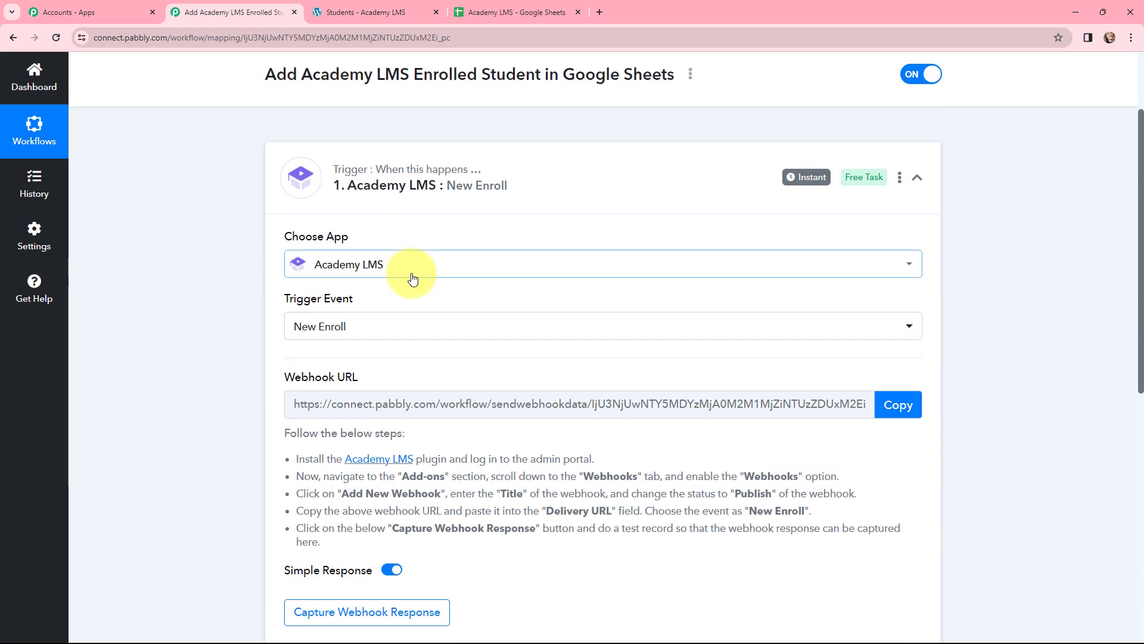
pyautogui.scroll(-1, 411, 277)
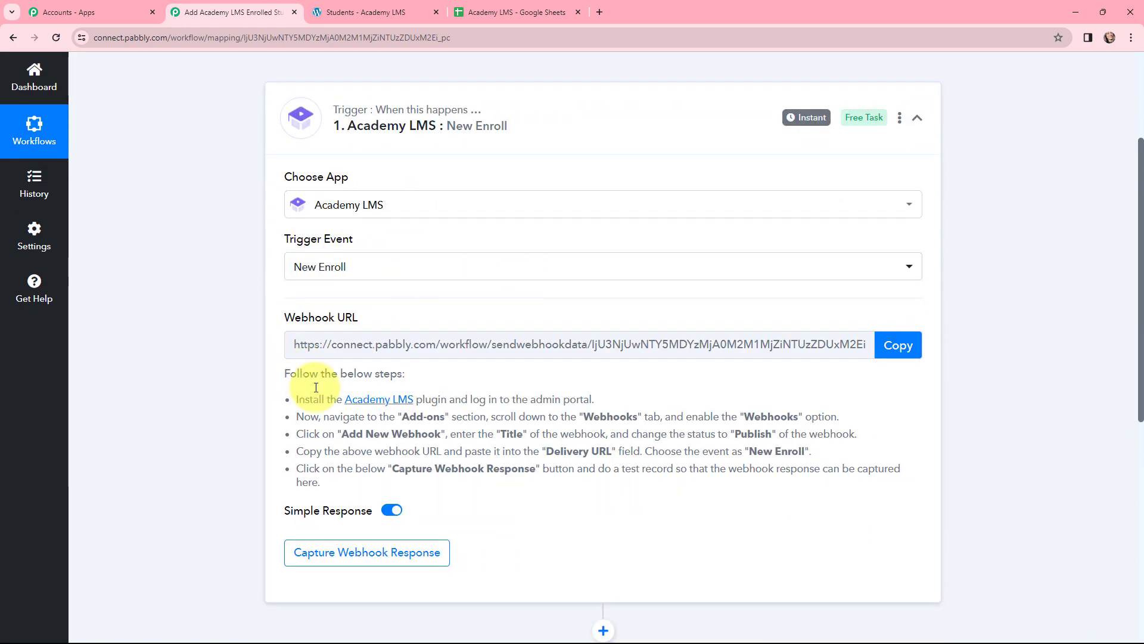
pyautogui.moveTo(316, 387); pyautogui.dragTo(322, 484)
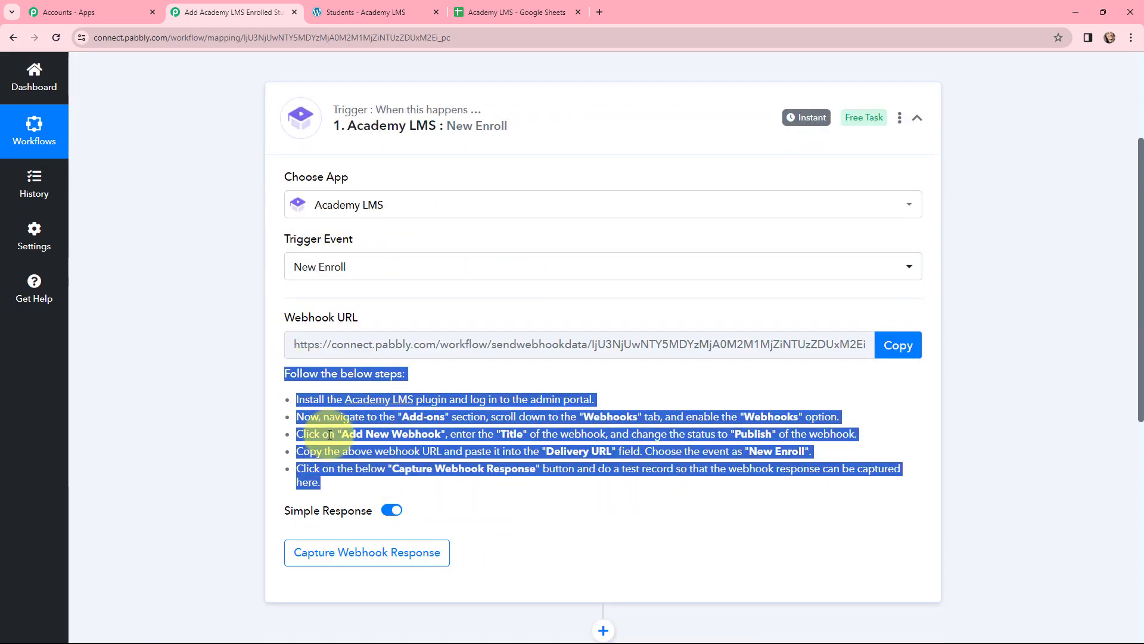
pyautogui.click(208, 363)
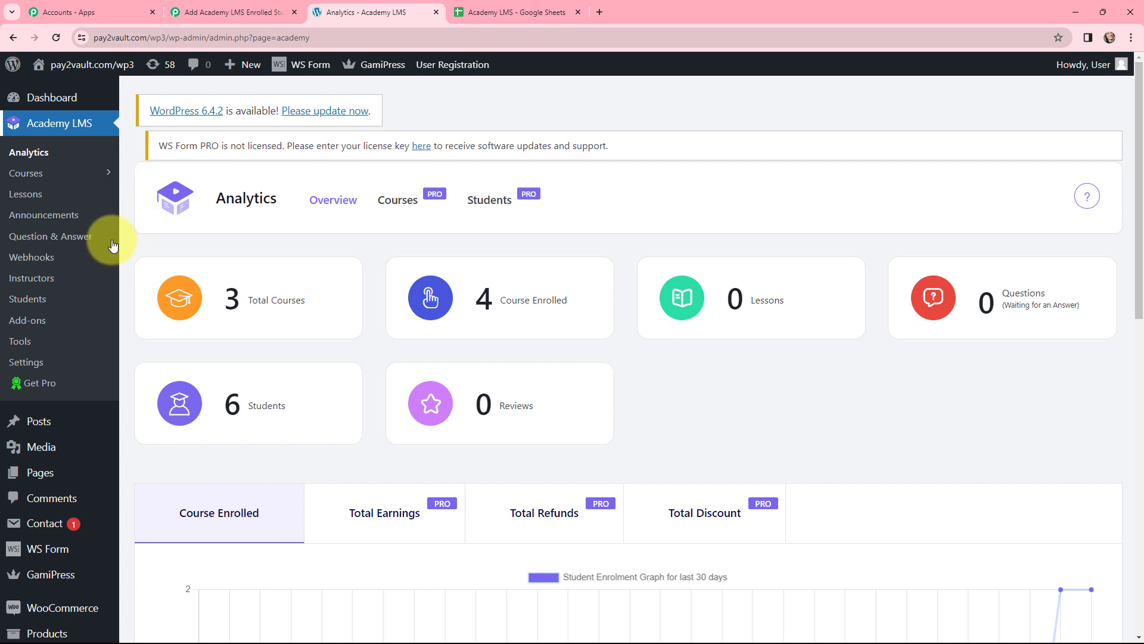
# - Review the list of all Academy LMS courses in the WordPress admin
pyautogui.click(36, 173)
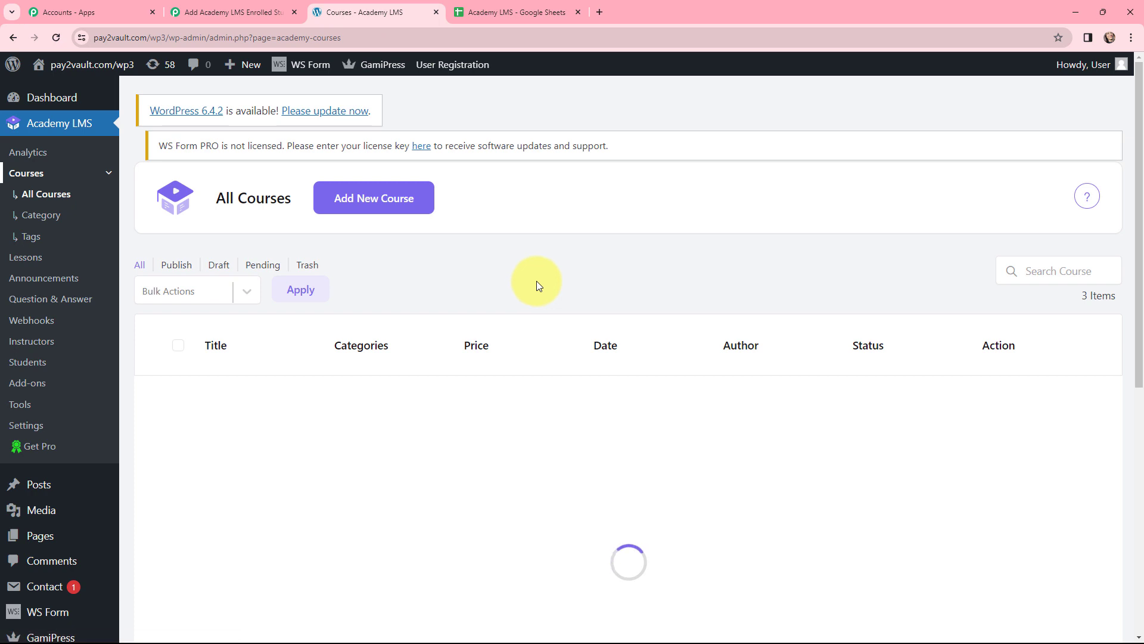
pyautogui.scroll(-1, 583, 266)
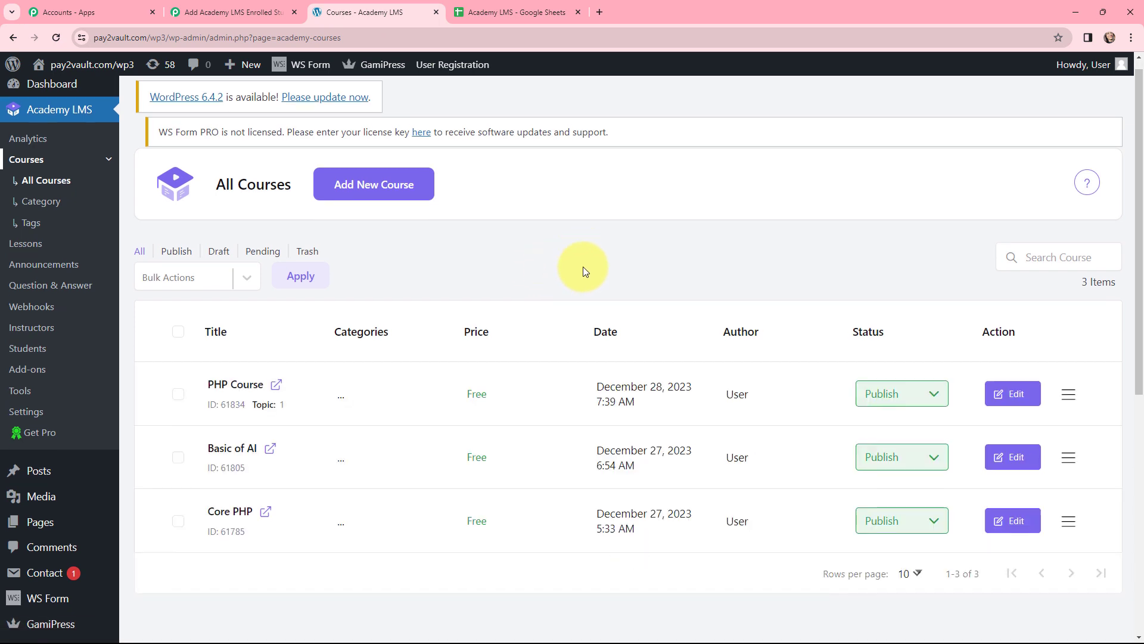
pyautogui.scroll(-1, 583, 272)
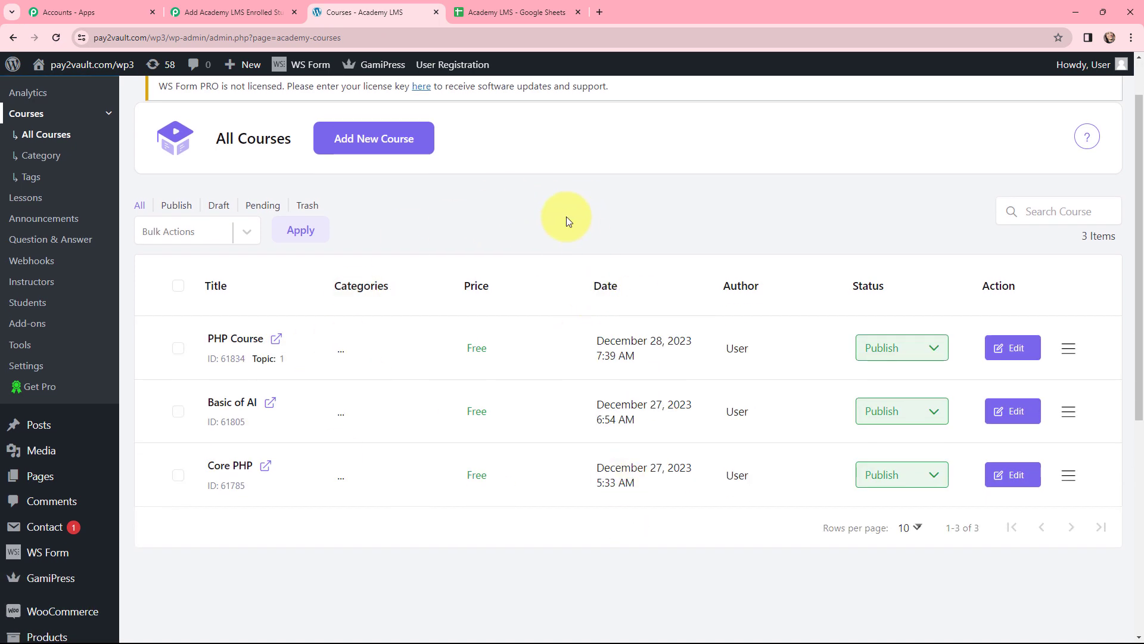
pyautogui.scroll(1, 566, 216)
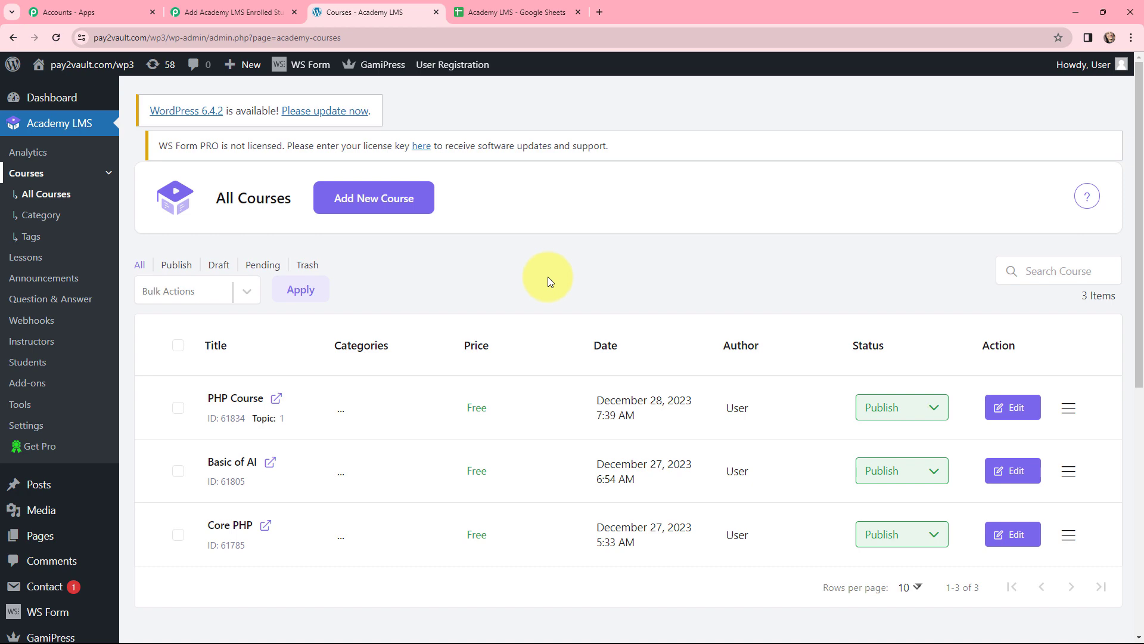
# - Find the Webhooks add-on among the Academy LMS add-ons and open its settings page
pyautogui.click(27, 383)
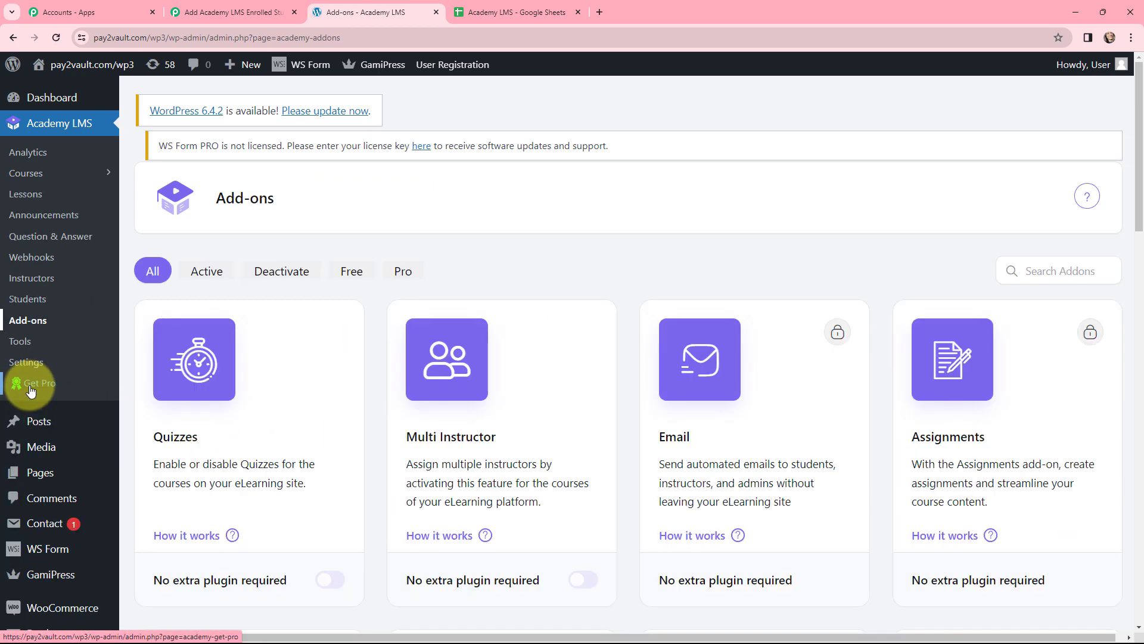
pyautogui.scroll(-20, 376, 318)
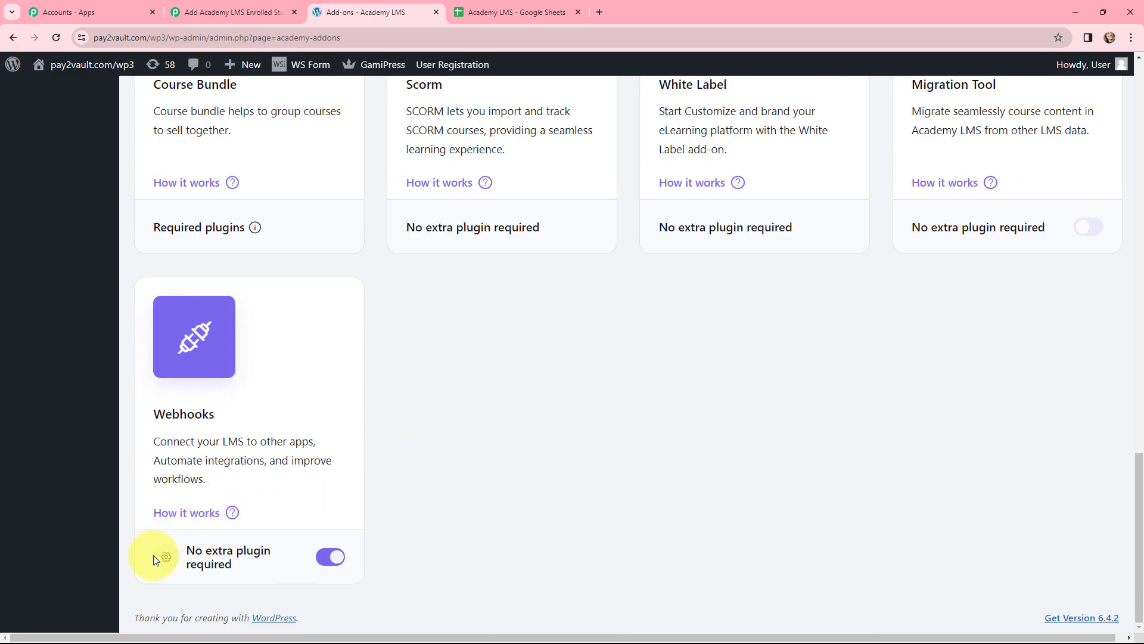
pyautogui.click(166, 554)
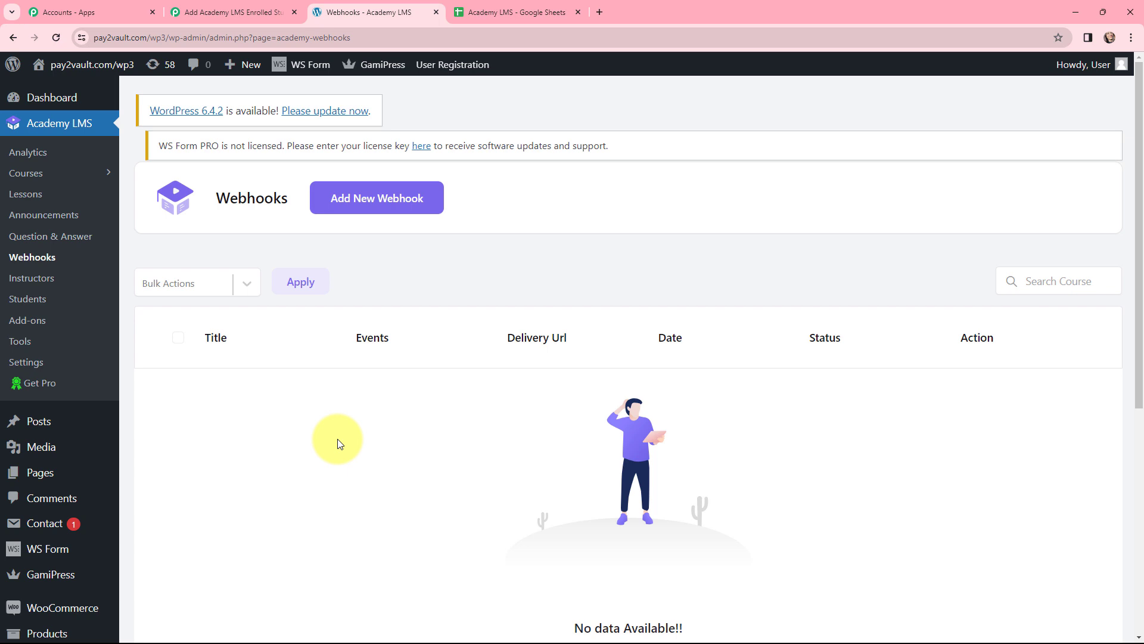
# - Start a new Academy LMS webhook titled "new" with the Publish status and the New Enroll event
pyautogui.click(376, 205)
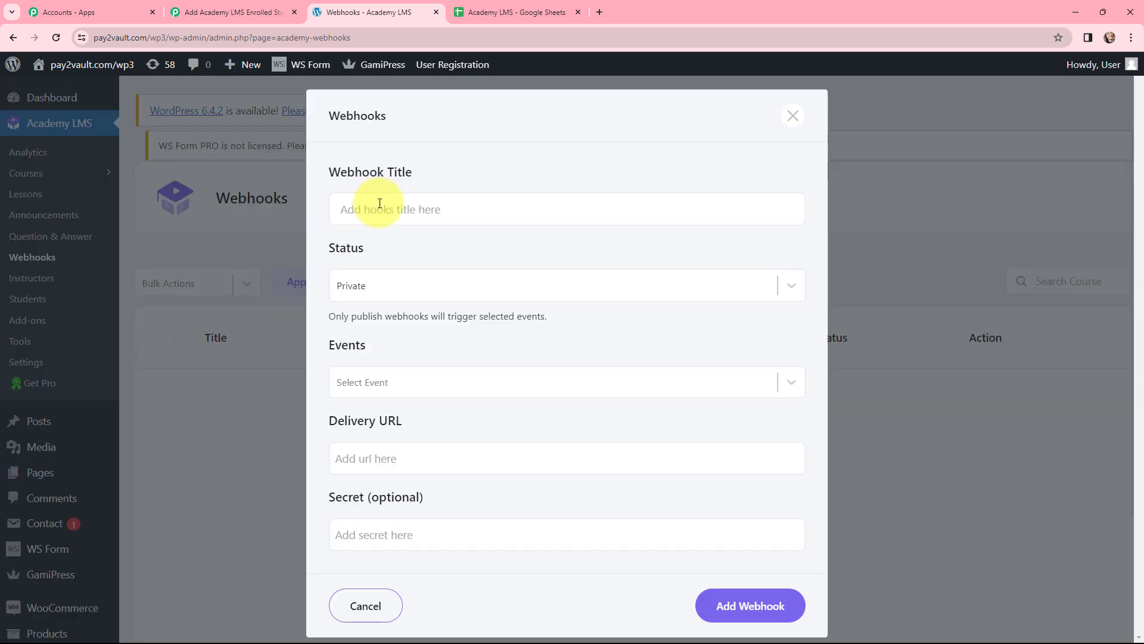
pyautogui.click(380, 203)
pyautogui.write('new')
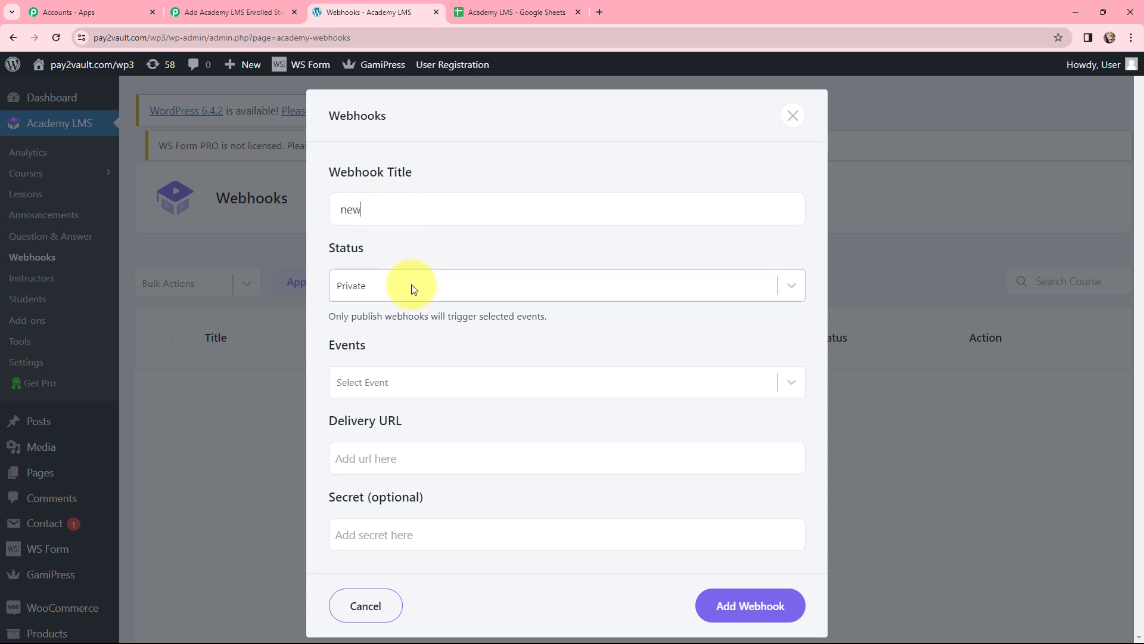
pyautogui.click(413, 288)
pyautogui.click(372, 321)
pyautogui.click(371, 382)
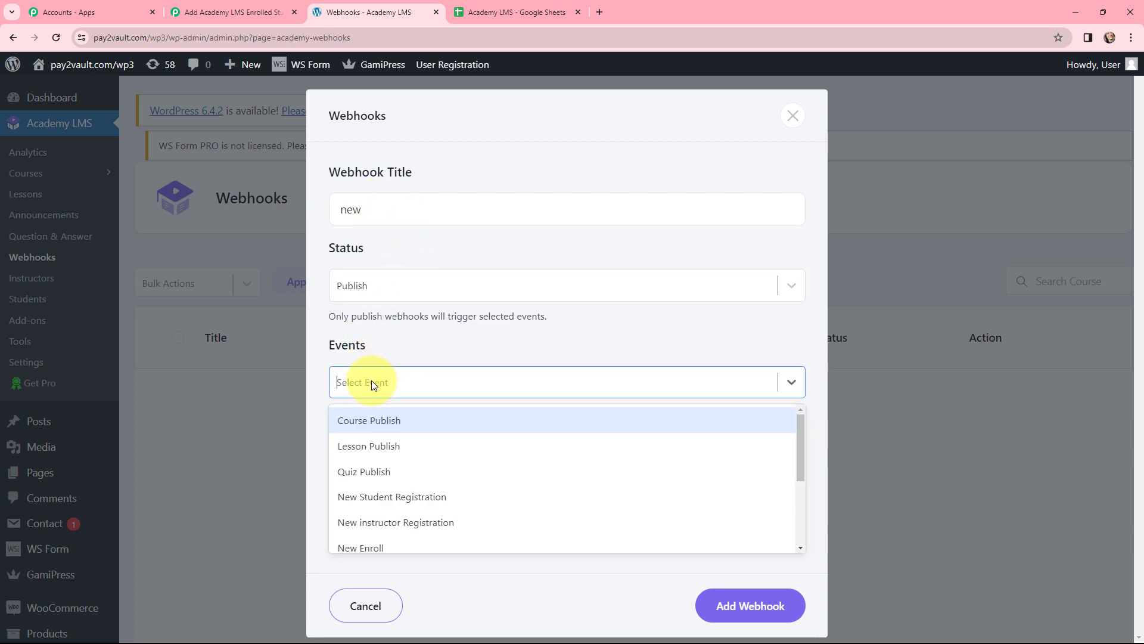
pyautogui.scroll(-1, 384, 453)
pyautogui.click(369, 493)
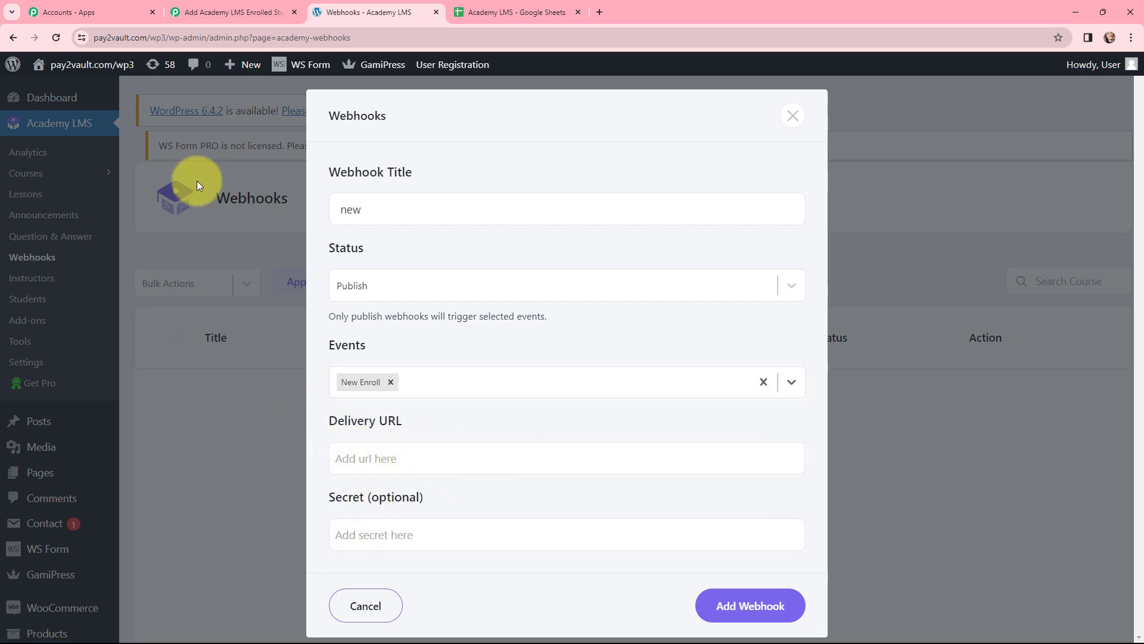
# - Copy the trigger's Webhook URL from the Pabbly Connect workflow into the webhook's Delivery URL, add the webhook, and return to the workflow
pyautogui.click(232, 12)
pyautogui.click(897, 348)
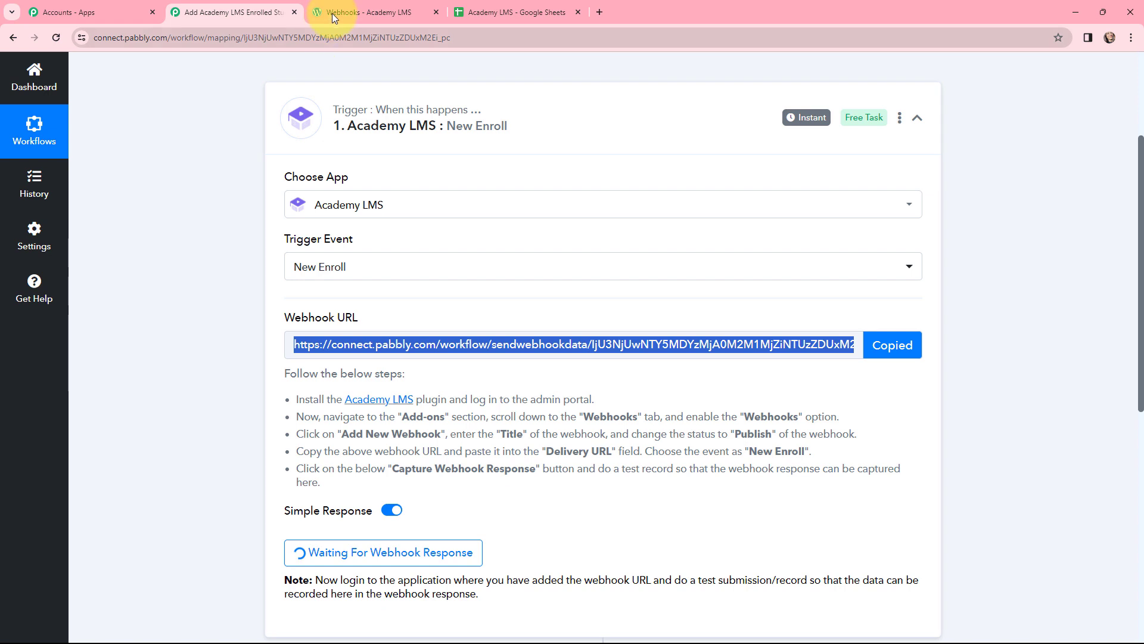
pyautogui.click(331, 14)
pyautogui.click(399, 455)
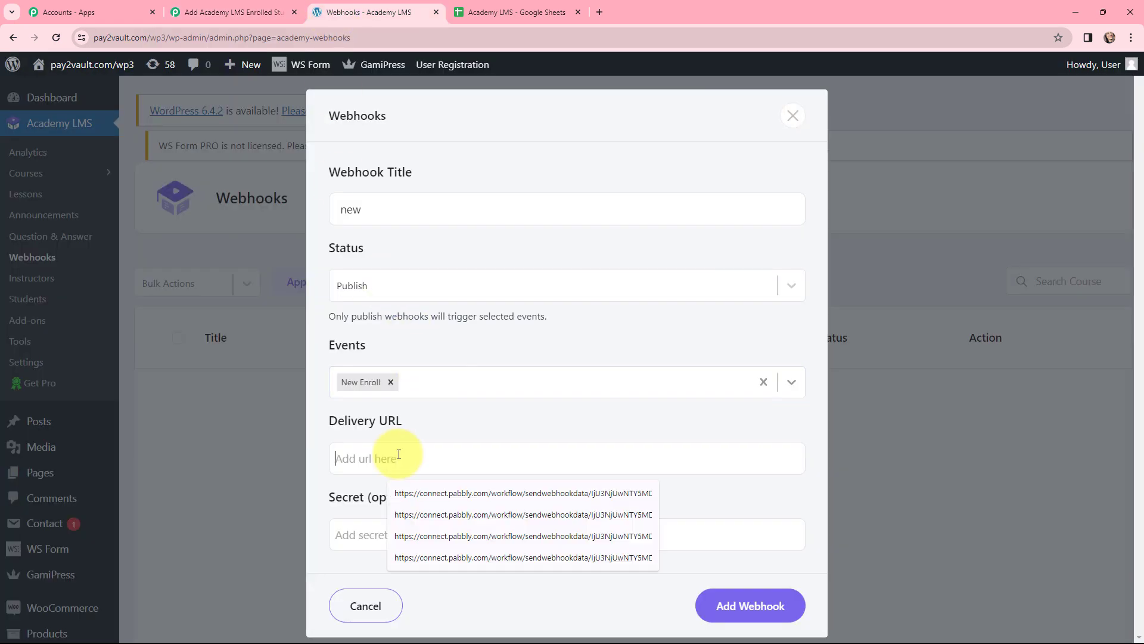
pyautogui.hotkey('ctrl', 'v')
pyautogui.click(477, 418)
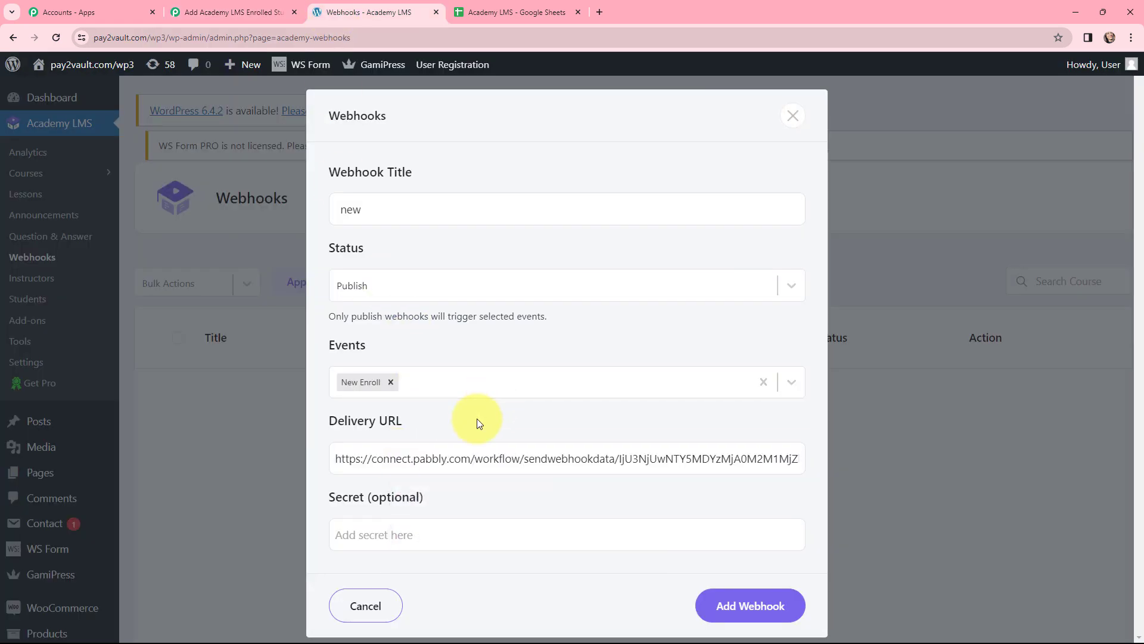
pyautogui.click(751, 607)
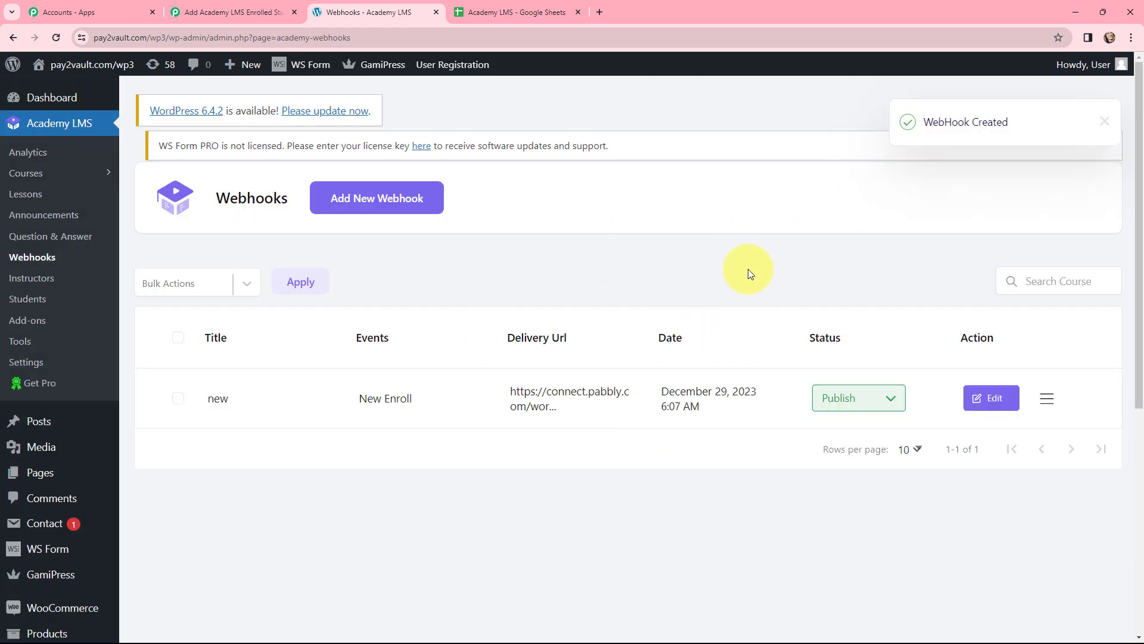
pyautogui.click(234, 12)
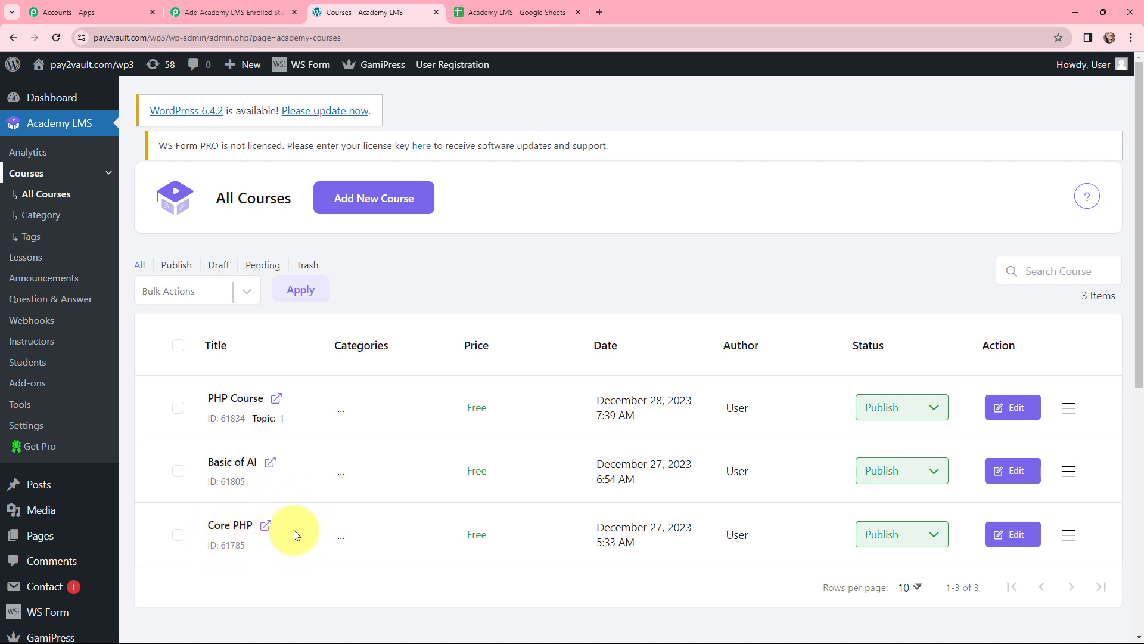
# - Switch to the incognito course site, choose to enroll in the Core PHP course, and open the new student registration form
pyautogui.hotkey('alt', 'Tab')
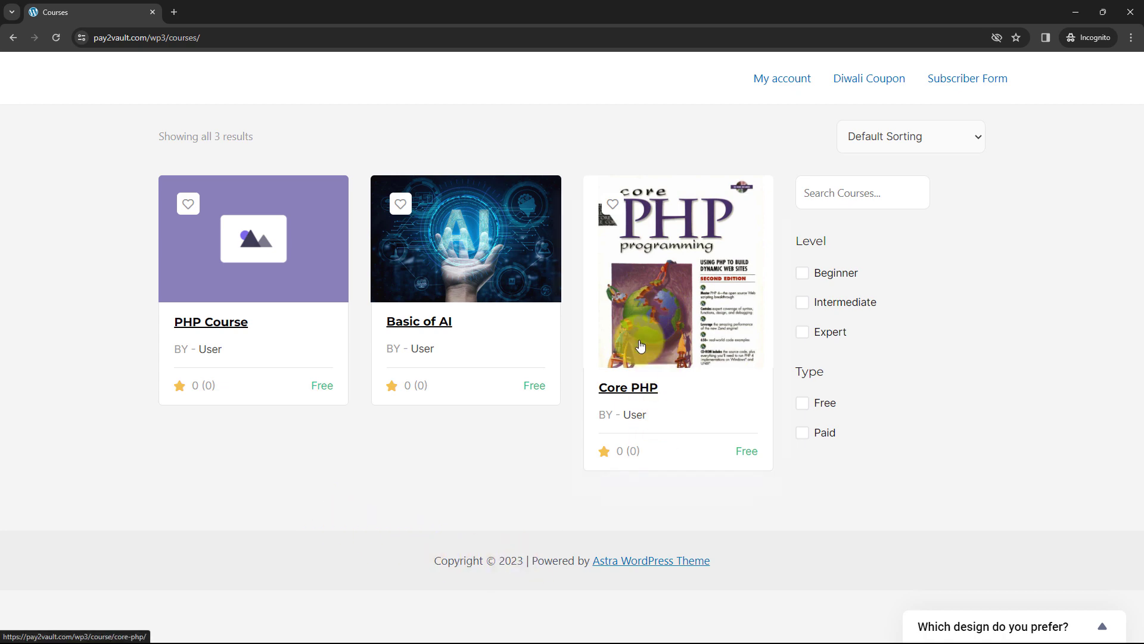
pyautogui.click(632, 391)
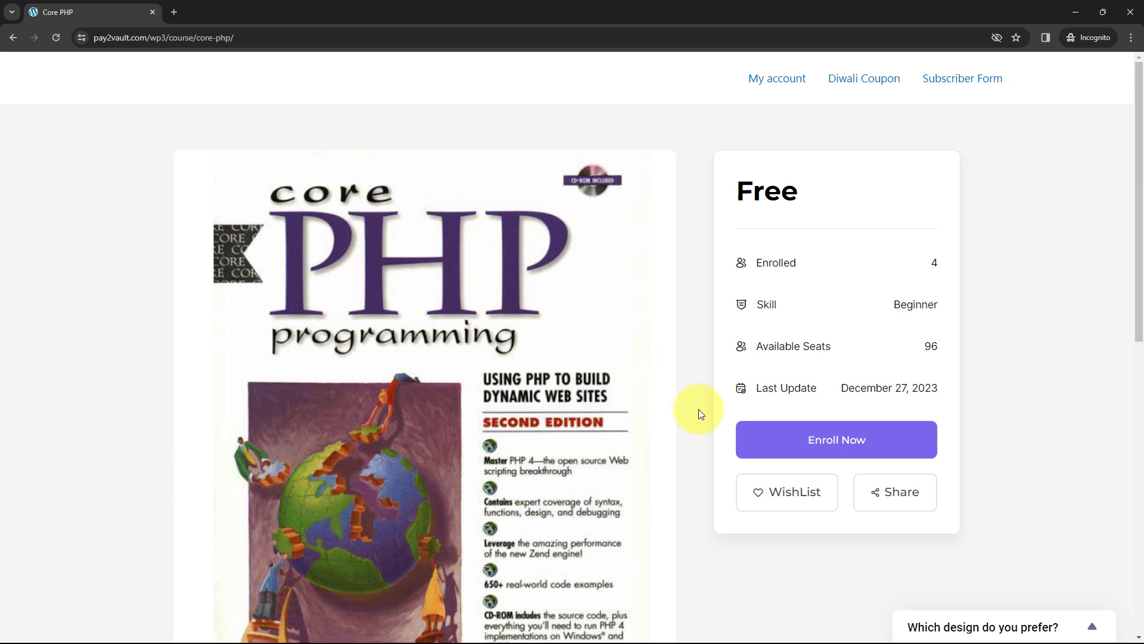
pyautogui.click(844, 441)
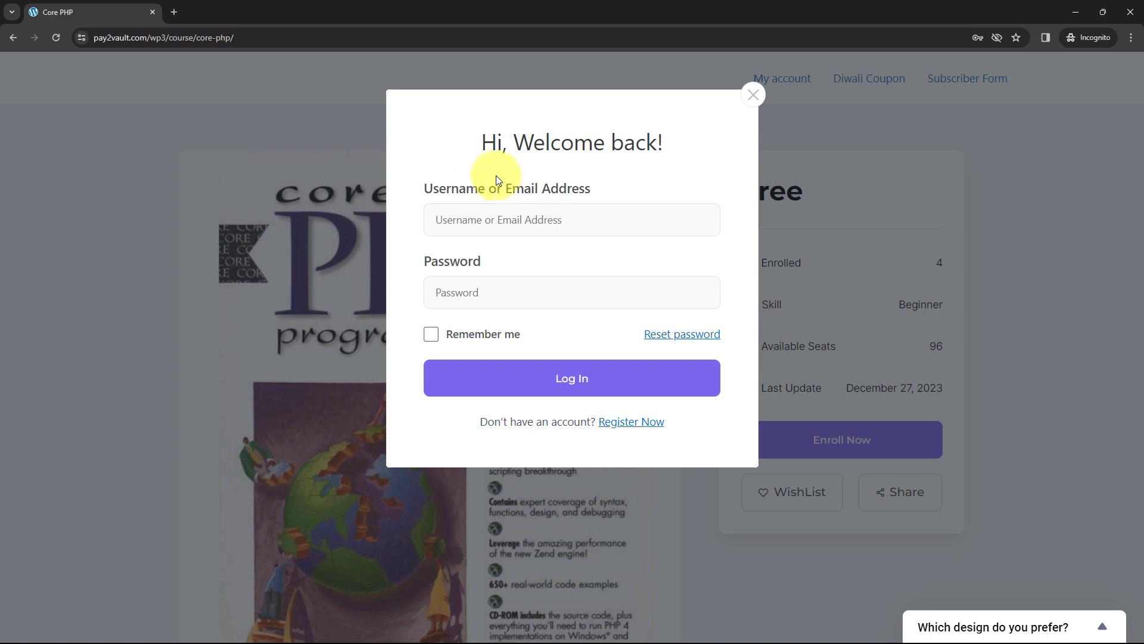
pyautogui.click(623, 216)
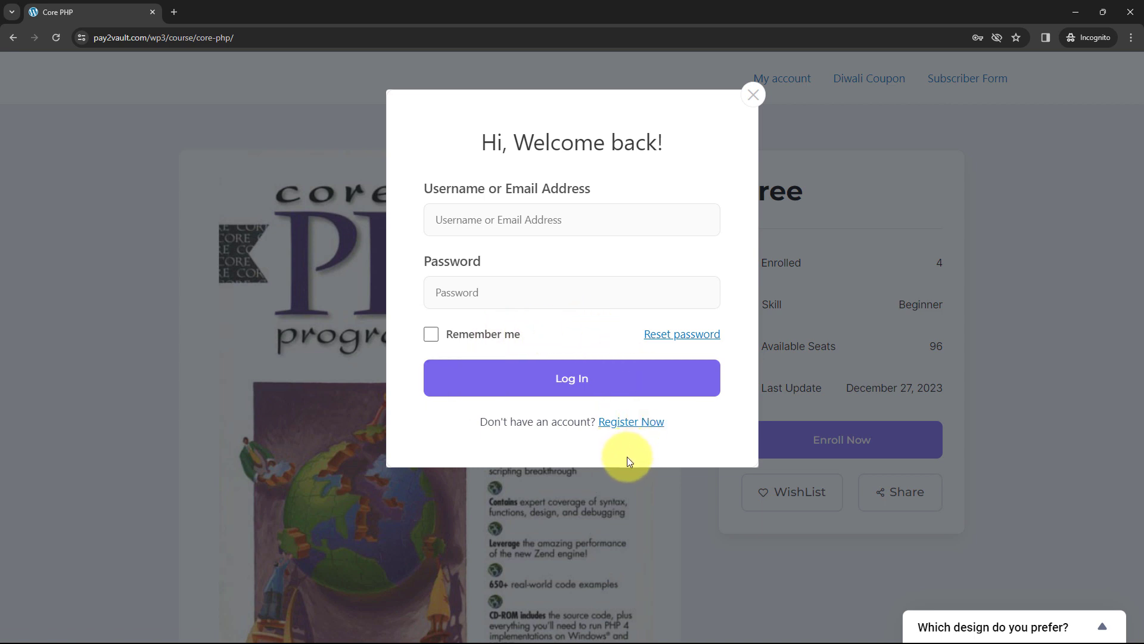
pyautogui.click(630, 427)
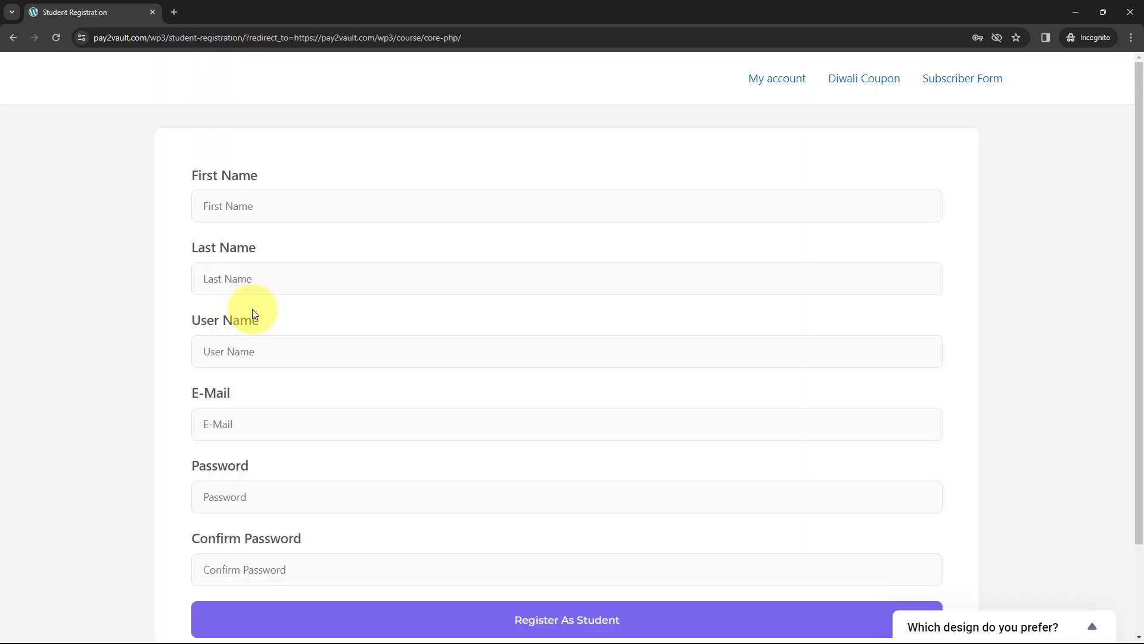
# - Fill in the test student's first name, last name and username in the registration form
pyautogui.click(214, 208)
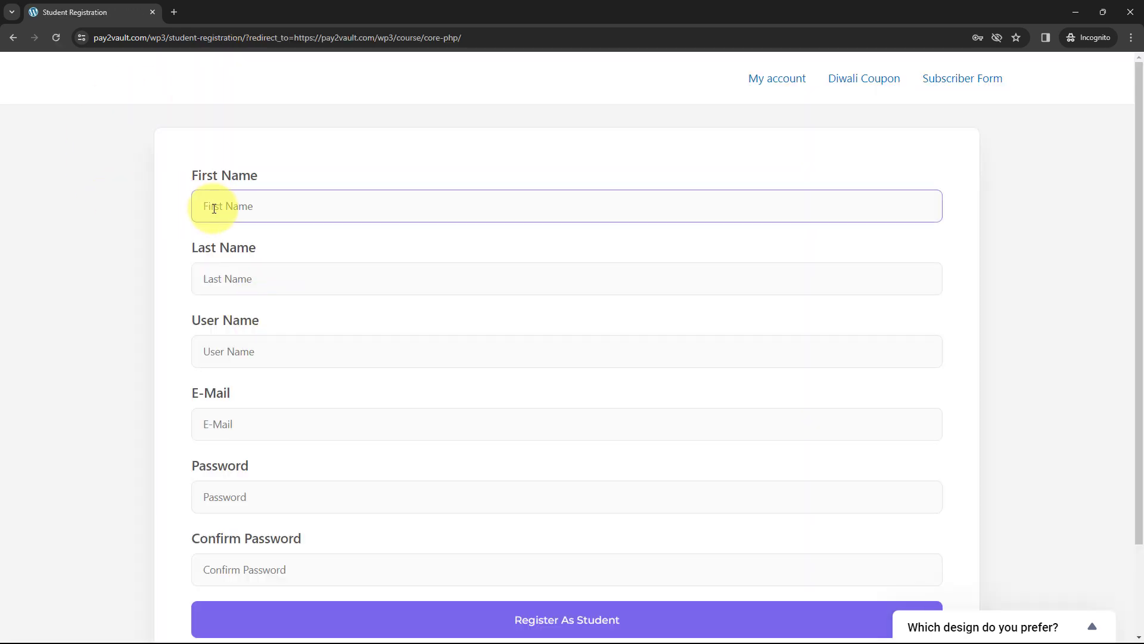
pyautogui.write('Cu')
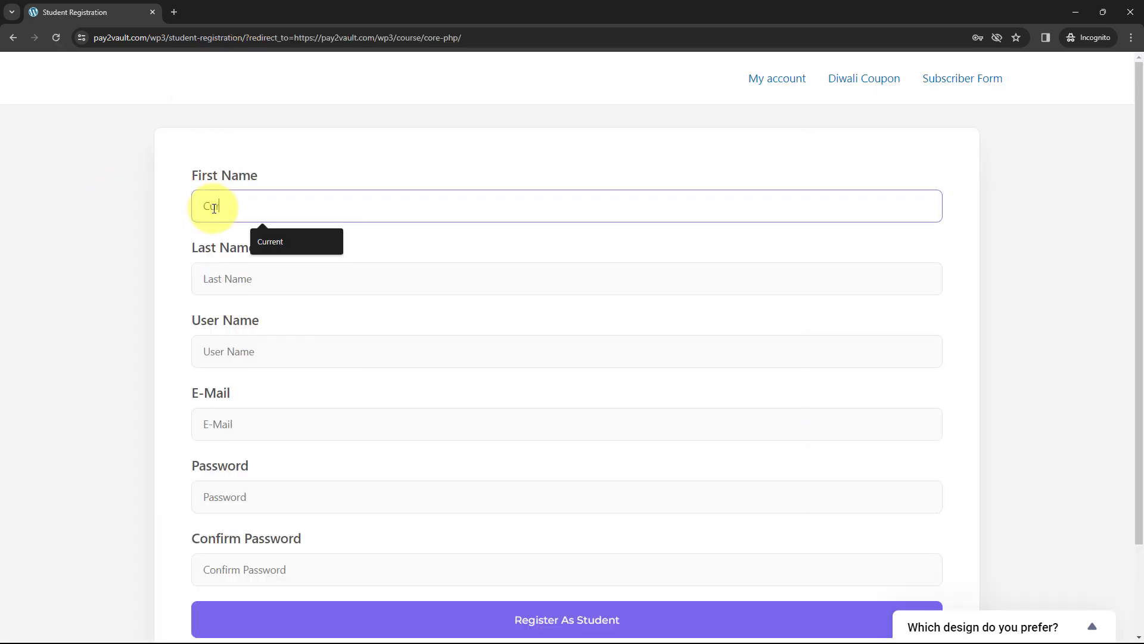
pyautogui.write('rrent')
pyautogui.click(288, 239)
pyautogui.click(242, 278)
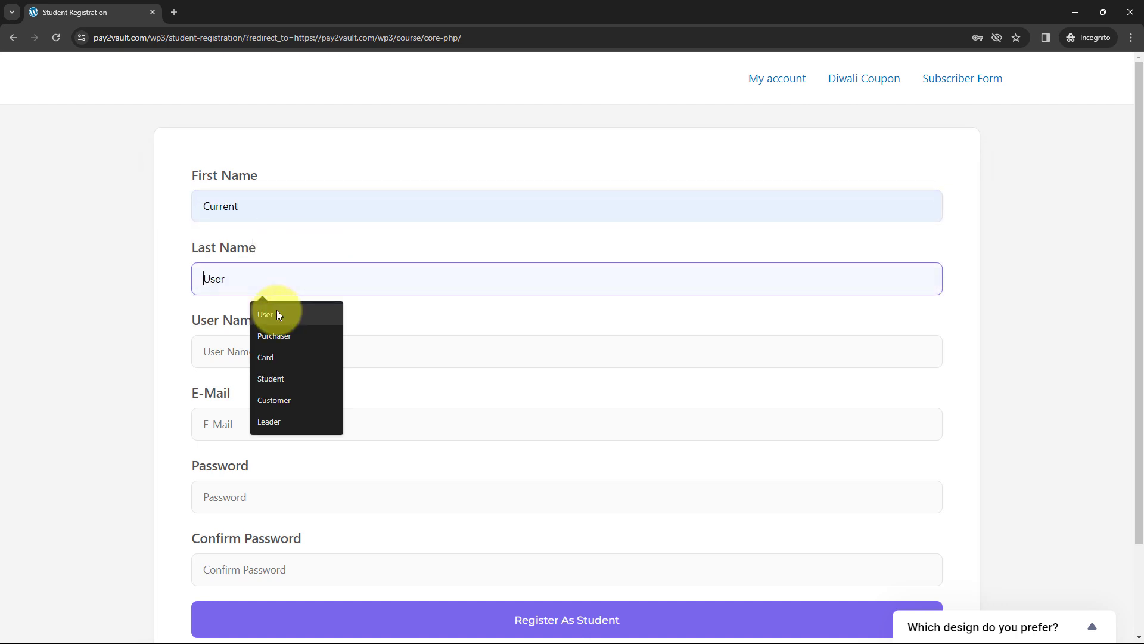
pyautogui.click(277, 314)
pyautogui.click(276, 334)
pyautogui.click(271, 374)
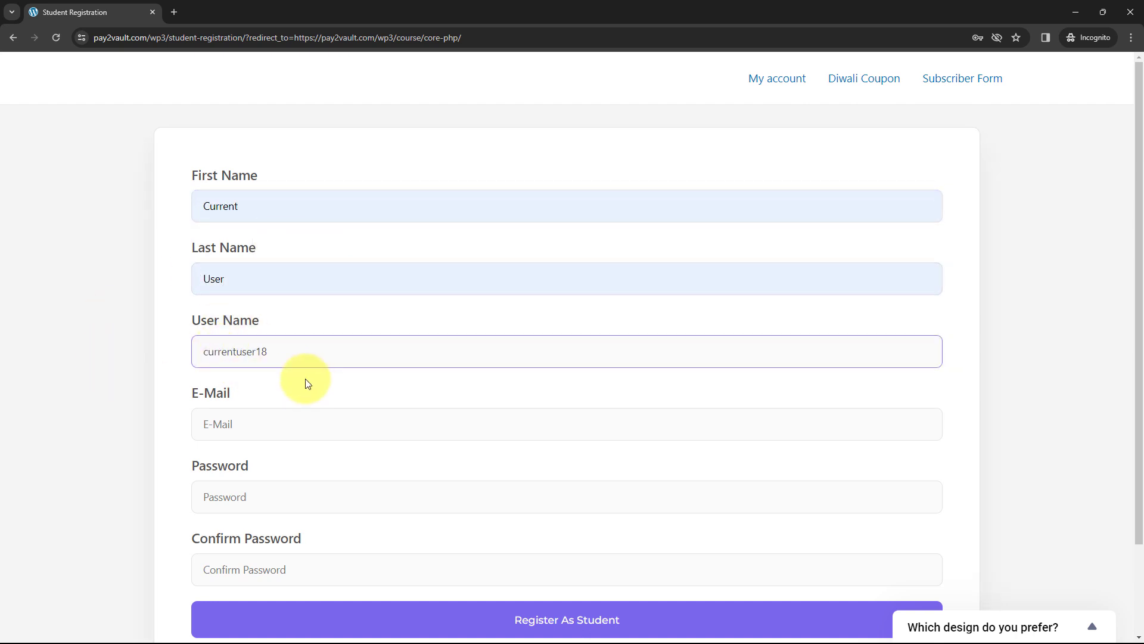
# - Enter the test student's e-mail address, password and matching password confirmation
pyautogui.click(265, 425)
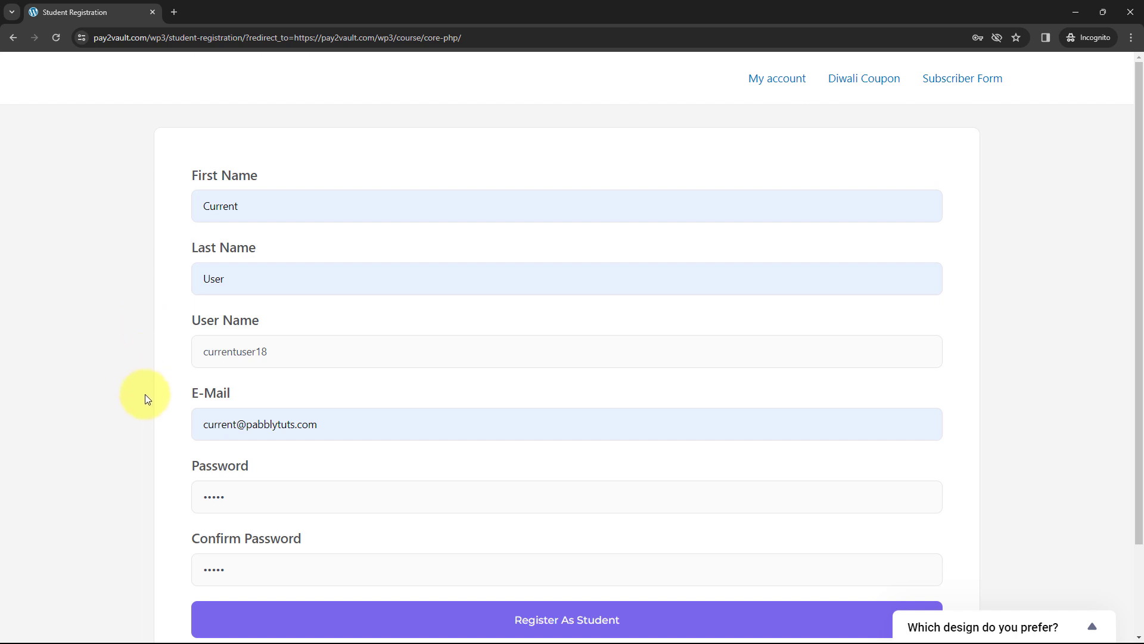
pyautogui.click(354, 428)
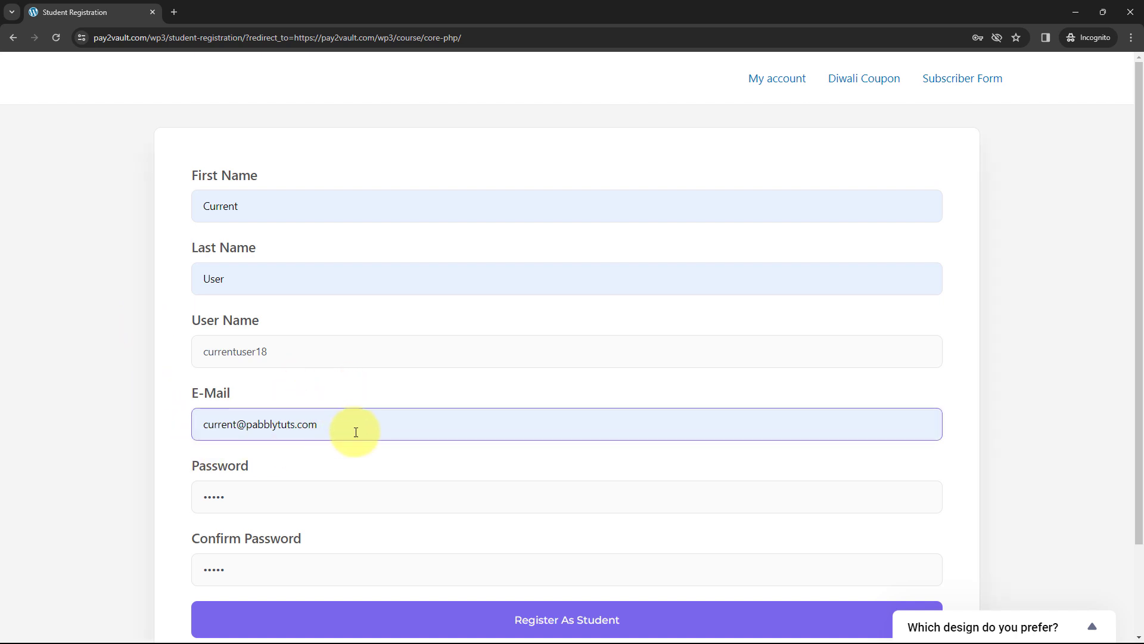
pyautogui.click(345, 483)
pyautogui.click(310, 546)
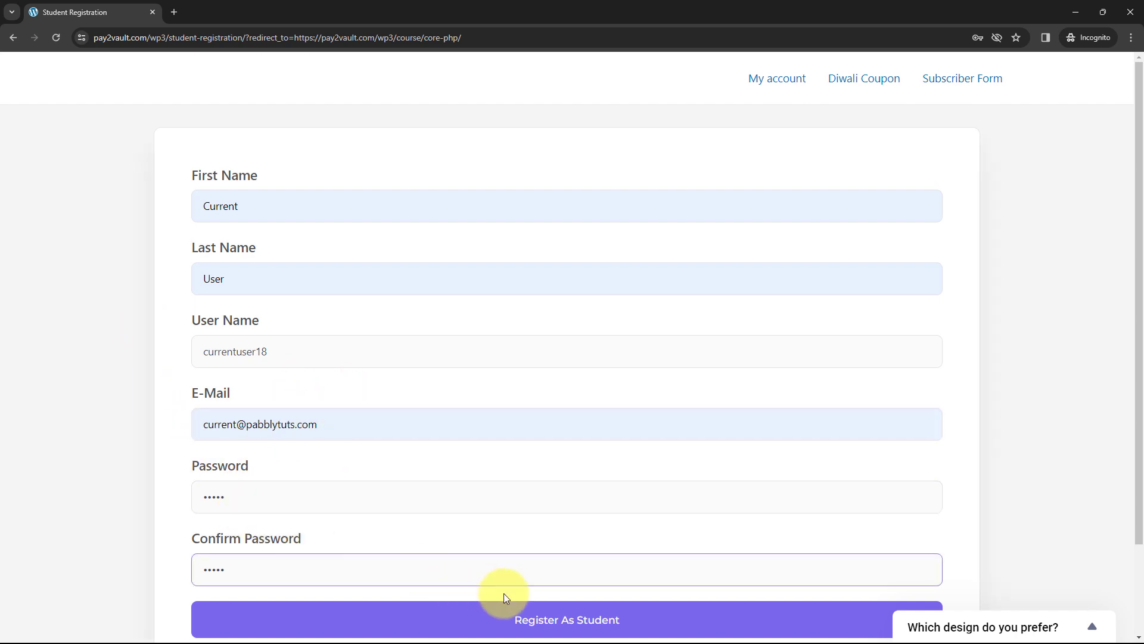
# - Register the test user as a student and enroll them in the Core PHP course
pyautogui.click(519, 617)
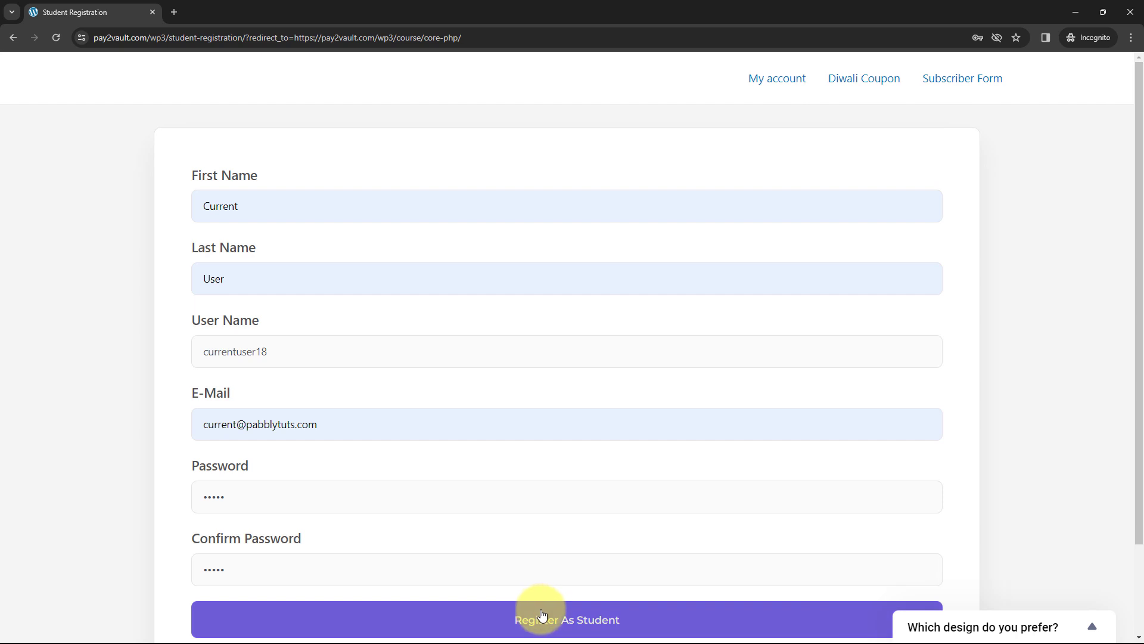
pyautogui.click(585, 617)
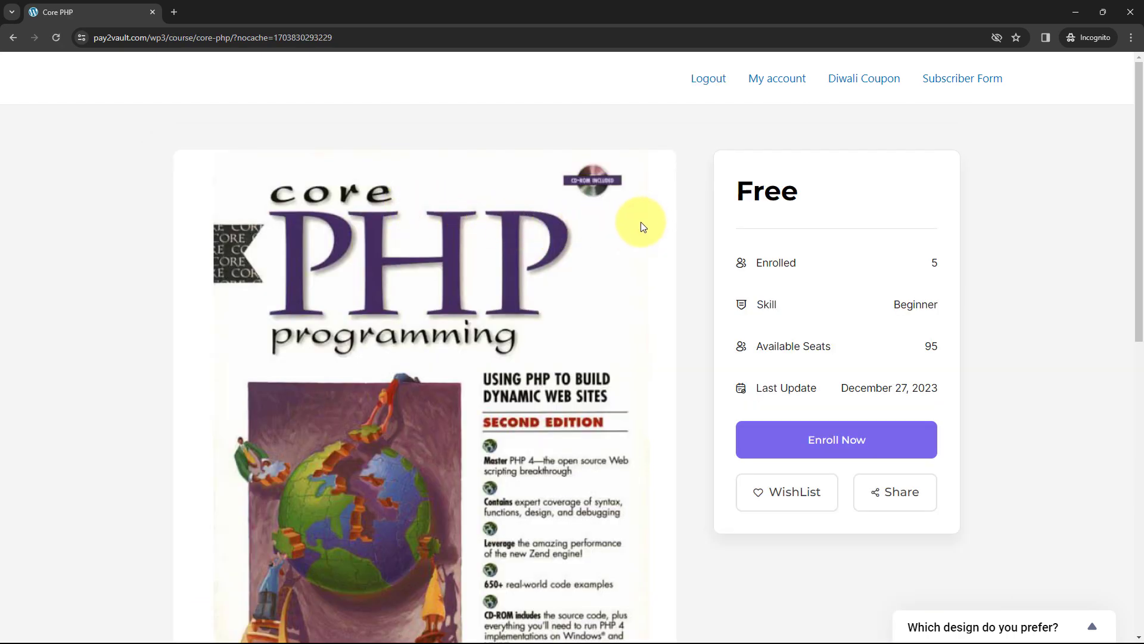
pyautogui.click(836, 442)
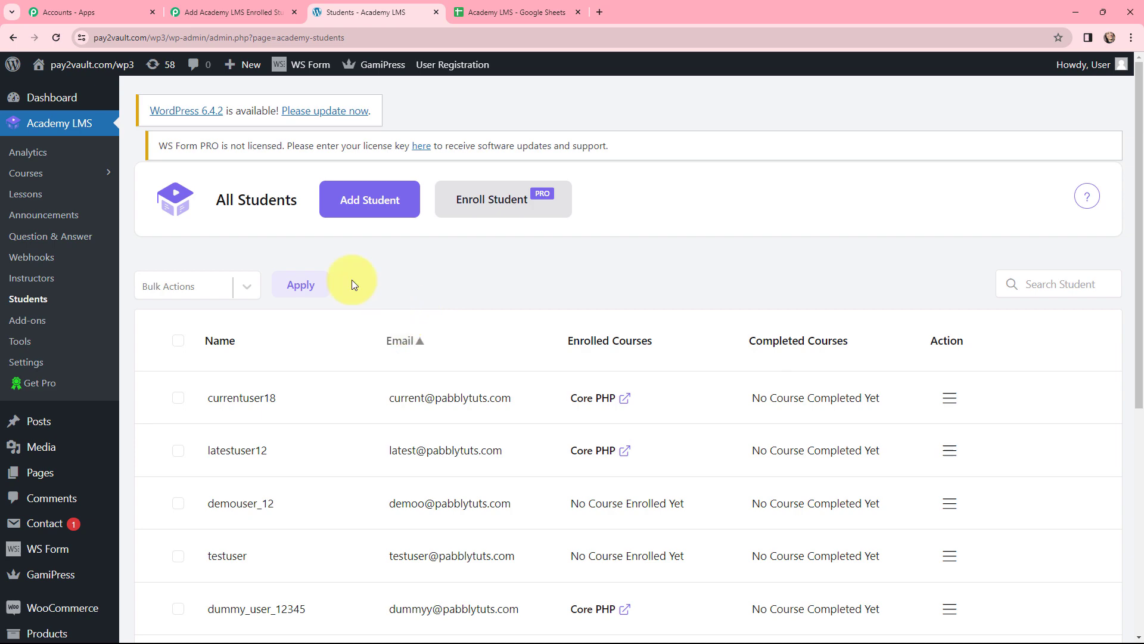
# - Review the captured webhook response in the Pabbly Connect workflow, checking the course name, enroll date and student details
pyautogui.click(219, 5)
pyautogui.scroll(-5, 606, 270)
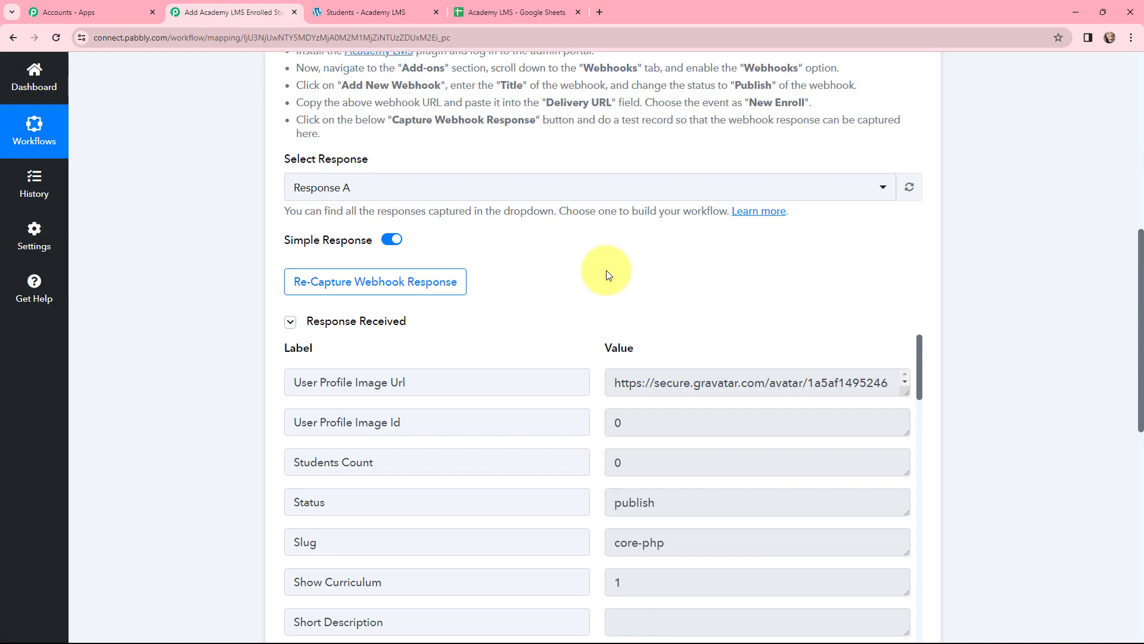
pyautogui.scroll(-10, 656, 171)
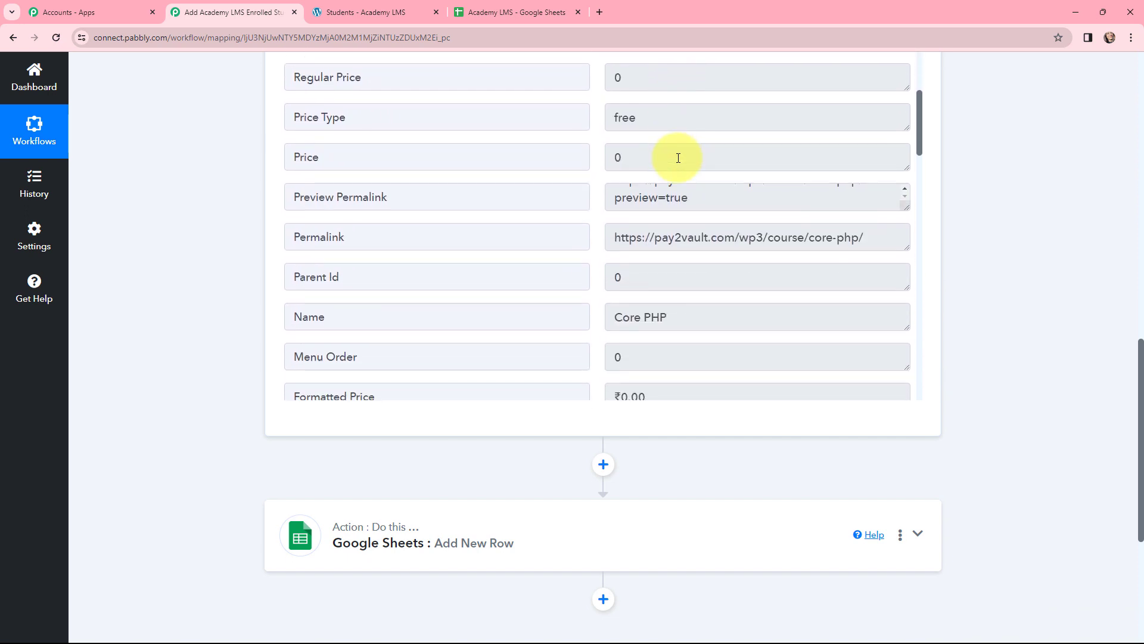
pyautogui.scroll(-3, 678, 158)
pyautogui.moveTo(682, 147); pyautogui.dragTo(583, 146)
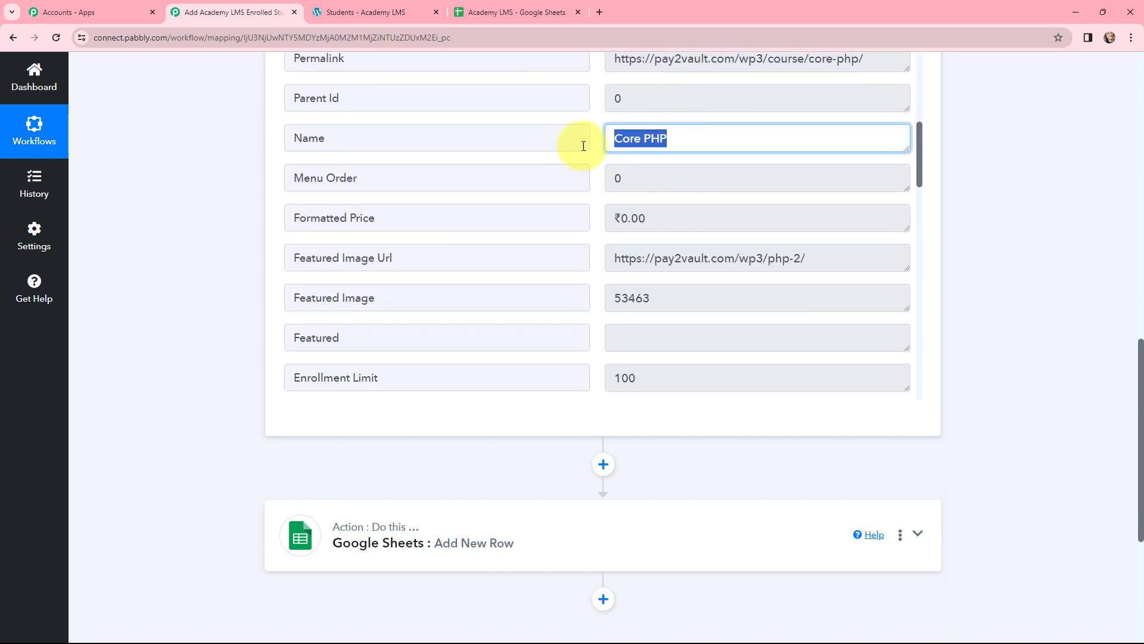
pyautogui.click(603, 154)
pyautogui.scroll(-3, 741, 214)
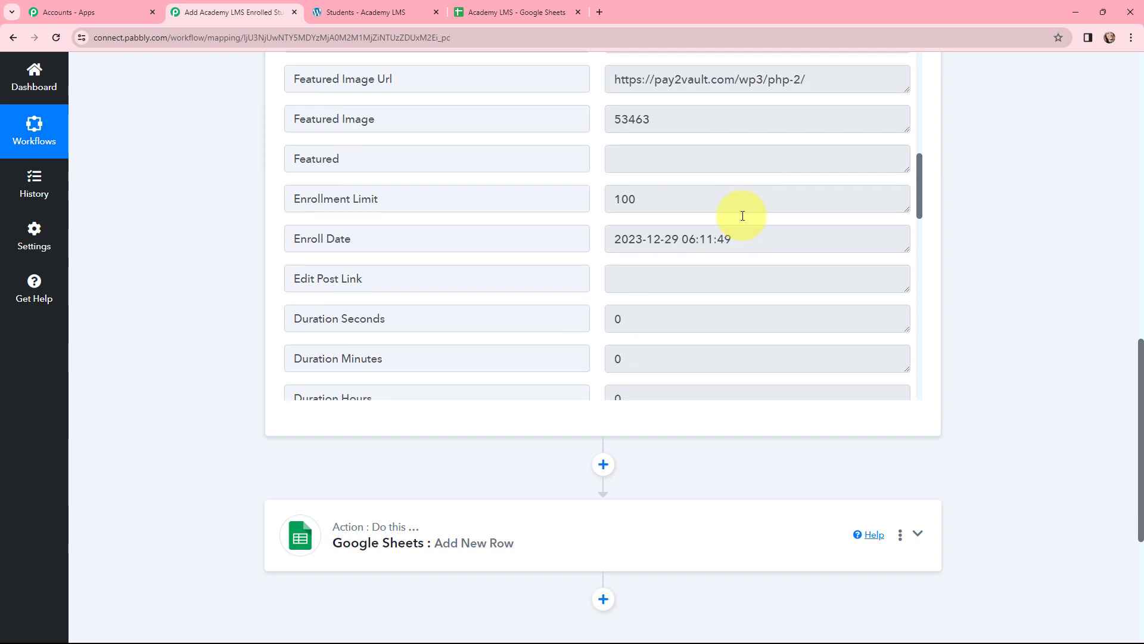
pyautogui.scroll(-2, 742, 216)
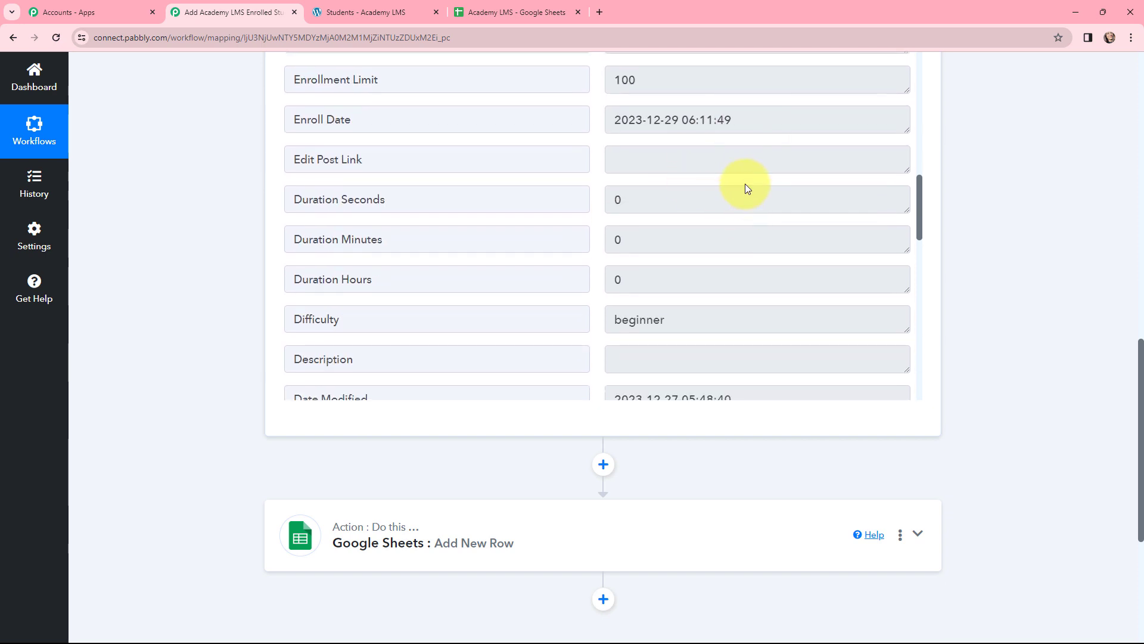
pyautogui.scroll(-4, 745, 183)
pyautogui.scroll(-6, 745, 184)
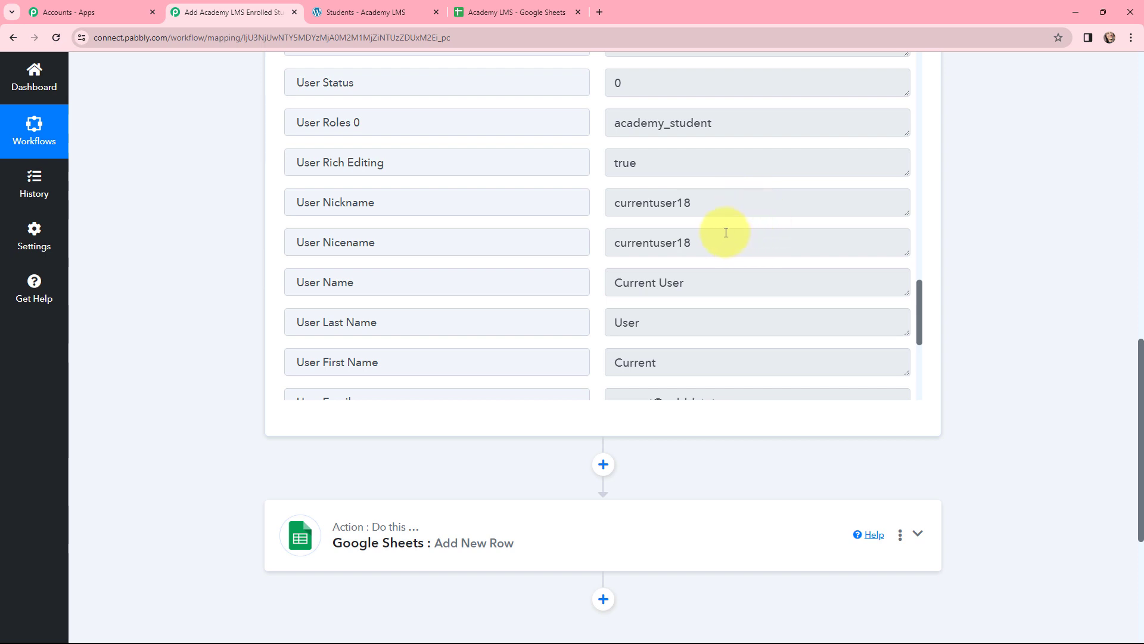
pyautogui.scroll(-1, 725, 232)
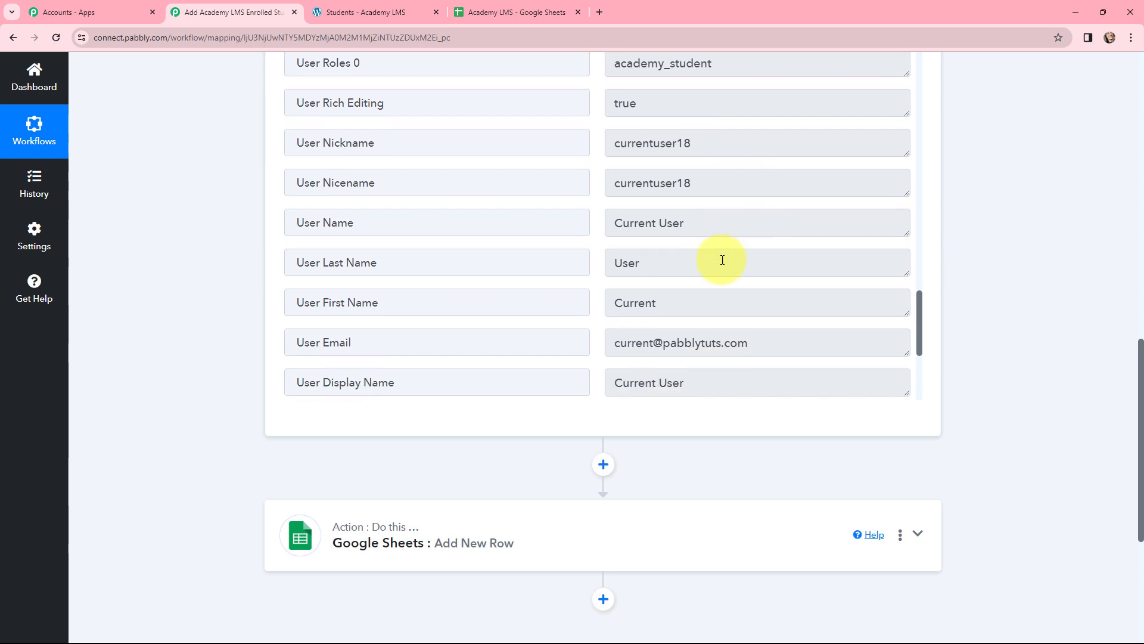
pyautogui.scroll(-2, 722, 257)
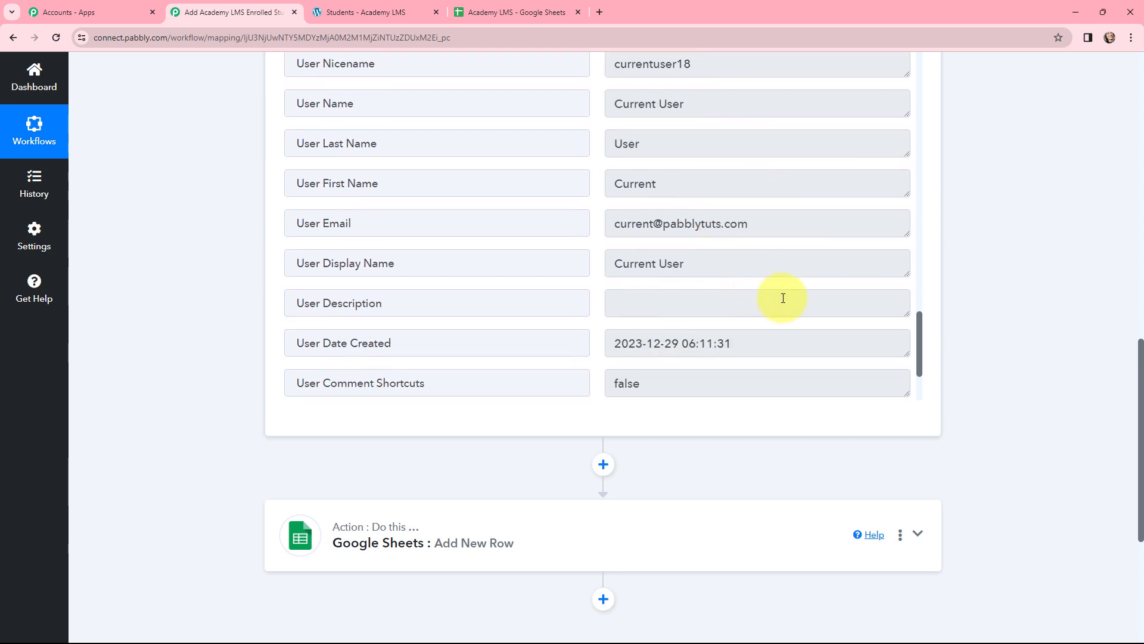
pyautogui.scroll(-2, 781, 298)
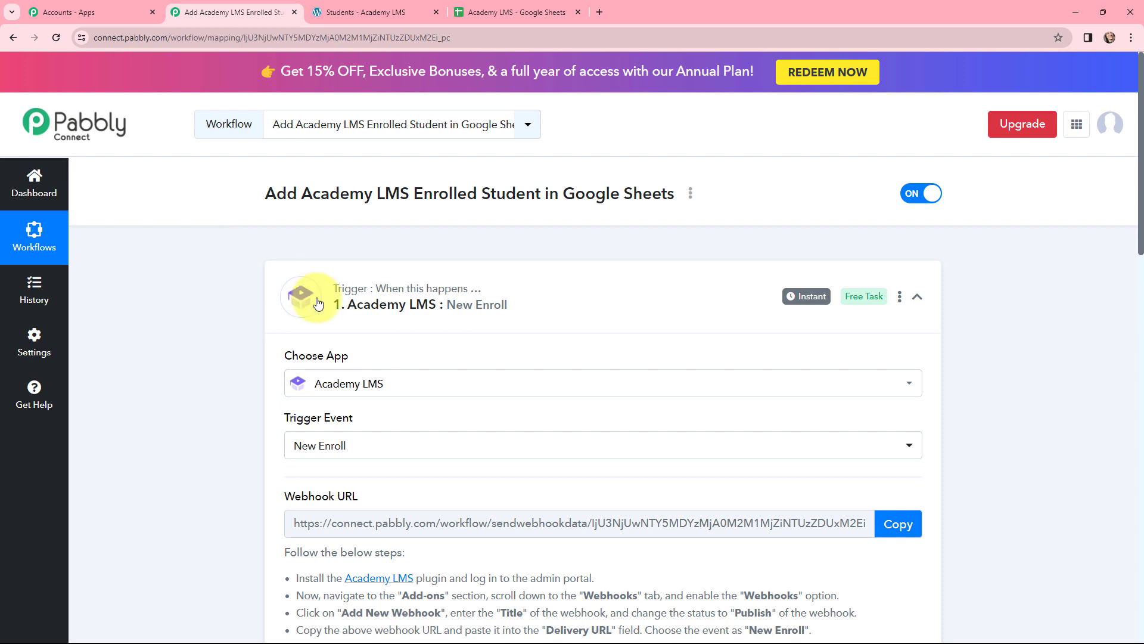
# - Check the explanation of the Academy LMS trigger's Instant label, and collapse the trigger step
pyautogui.moveTo(824, 300)
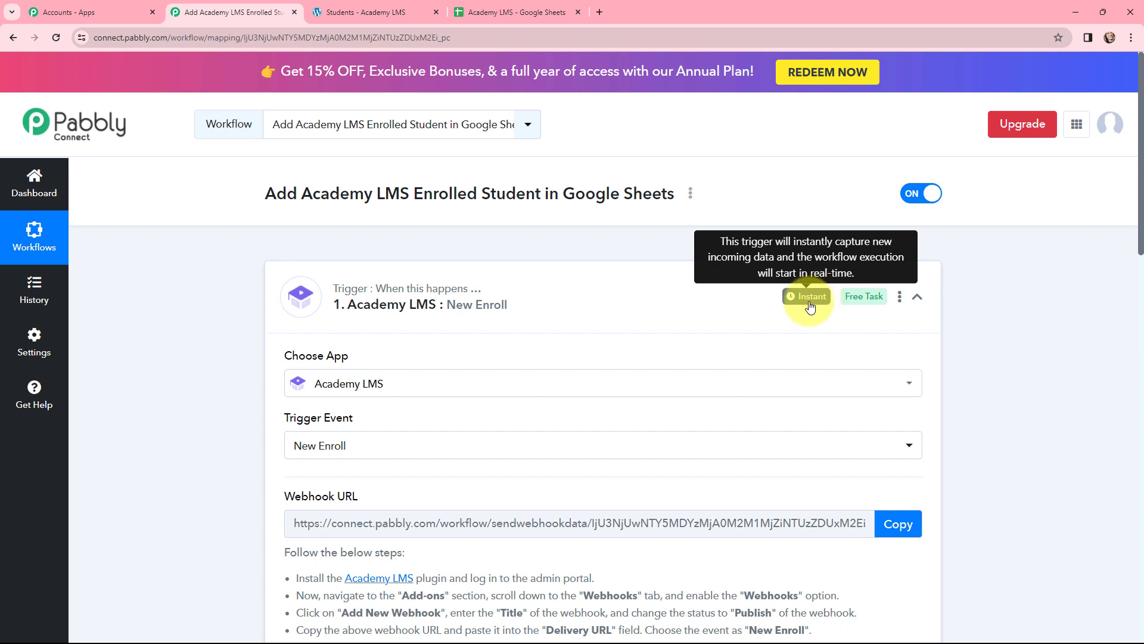
pyautogui.click(280, 290)
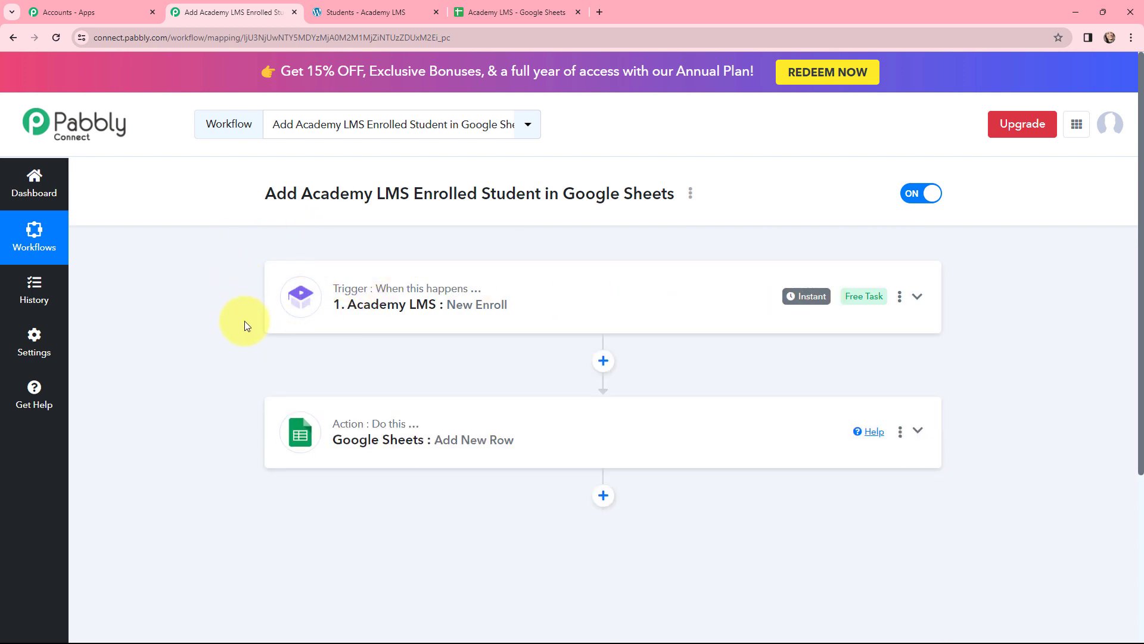
# - Connect the Google Sheets action through a new connection, signing in with Google and allowing Pabbly Connect access to the spreadsheets
pyautogui.click(441, 425)
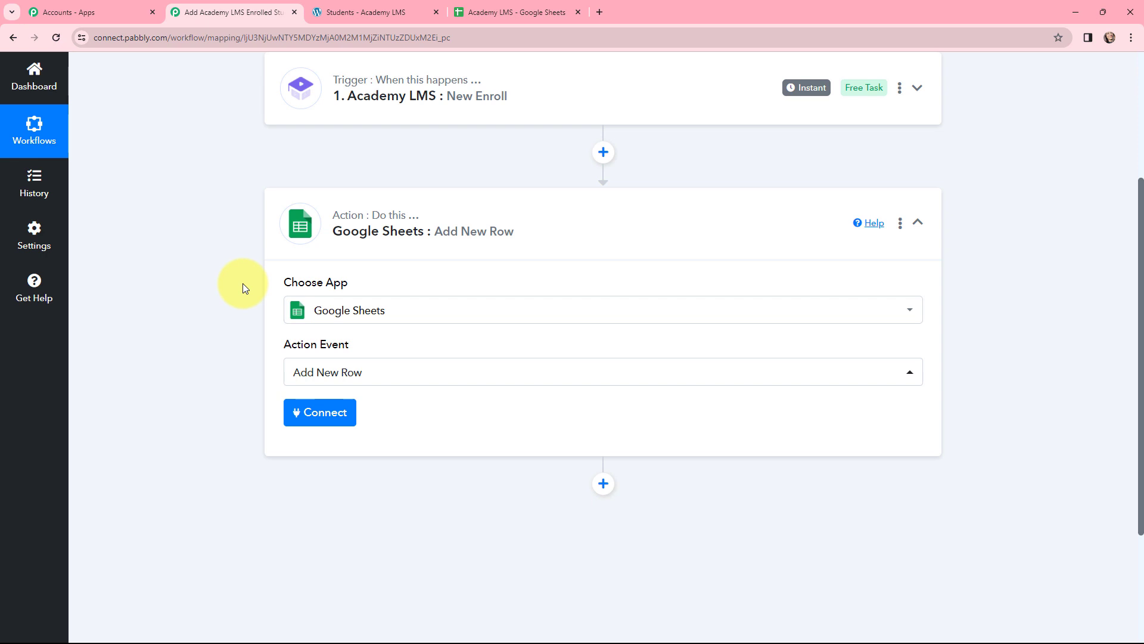
pyautogui.click(318, 414)
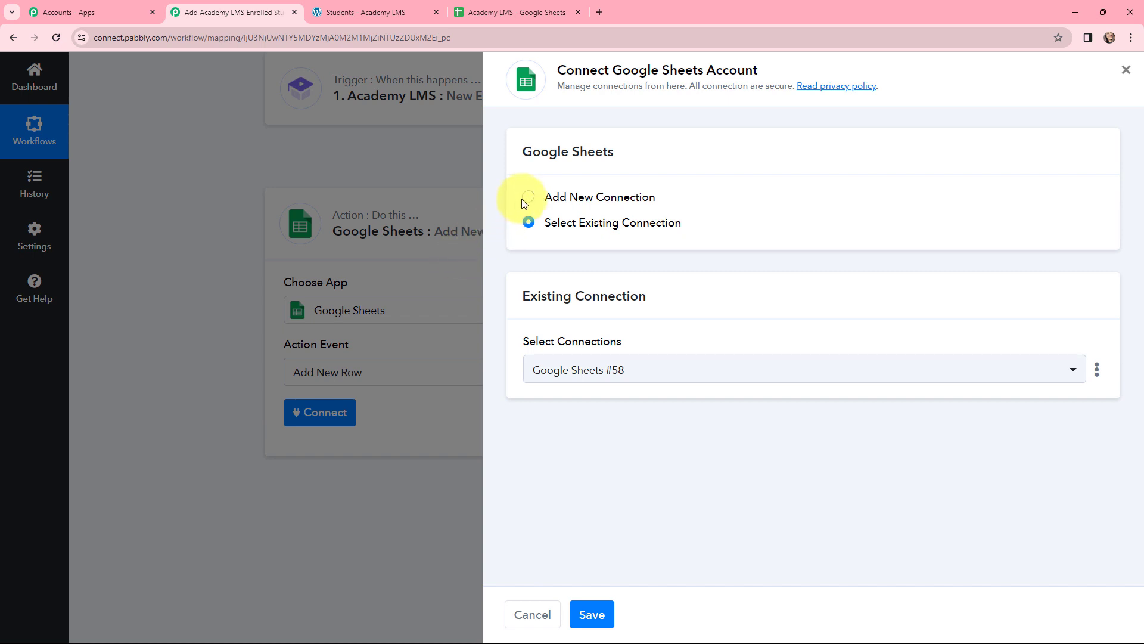
pyautogui.click(522, 198)
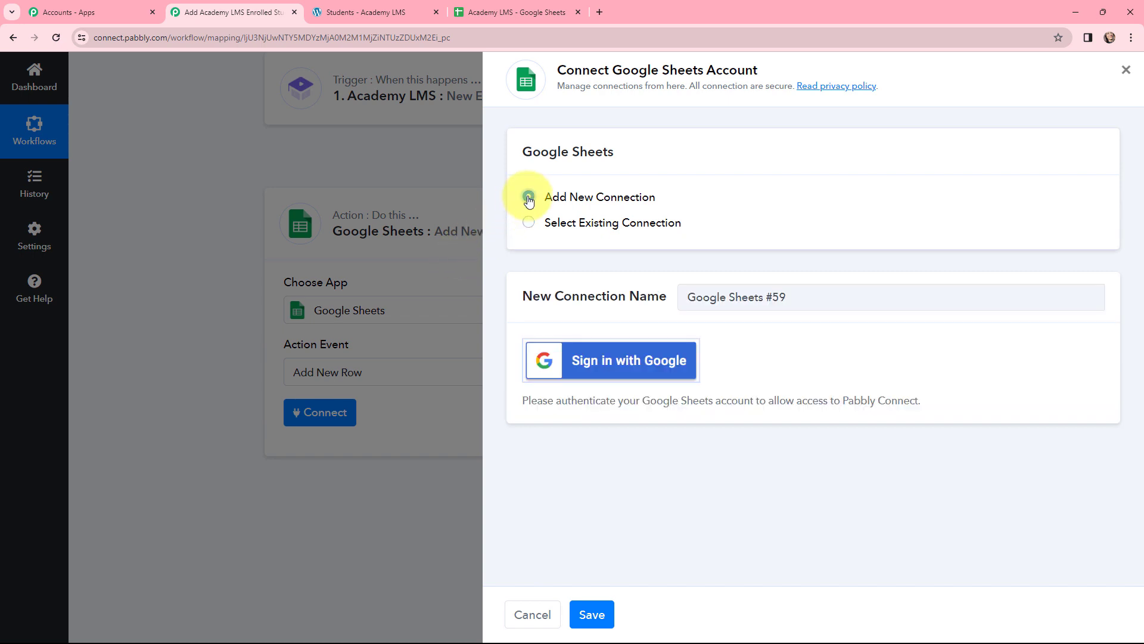
pyautogui.click(603, 358)
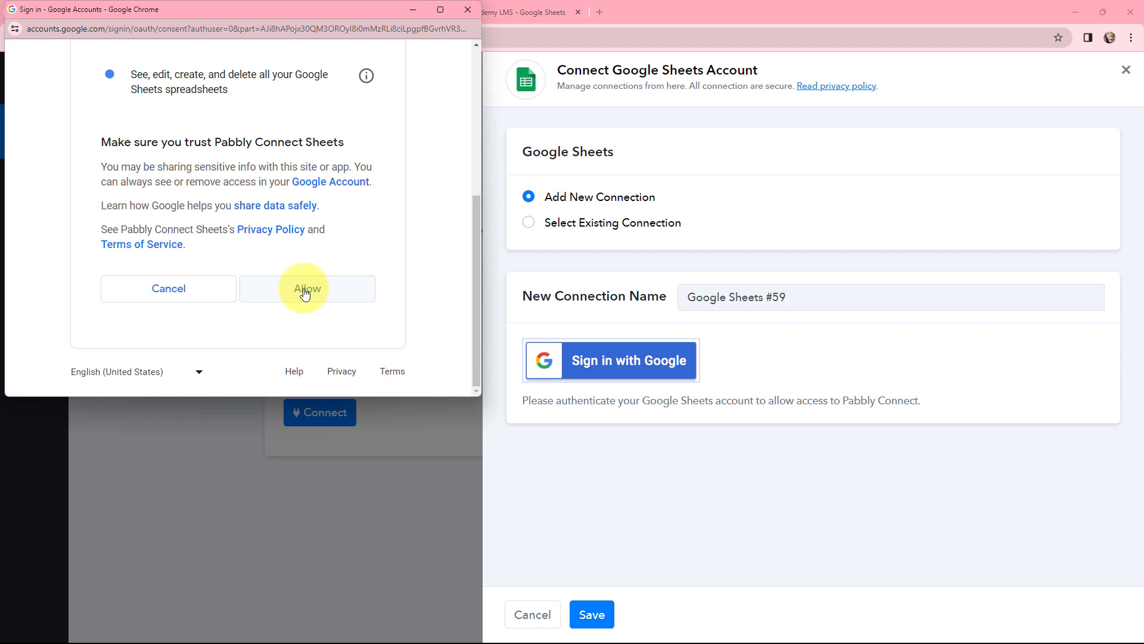
pyautogui.click(305, 292)
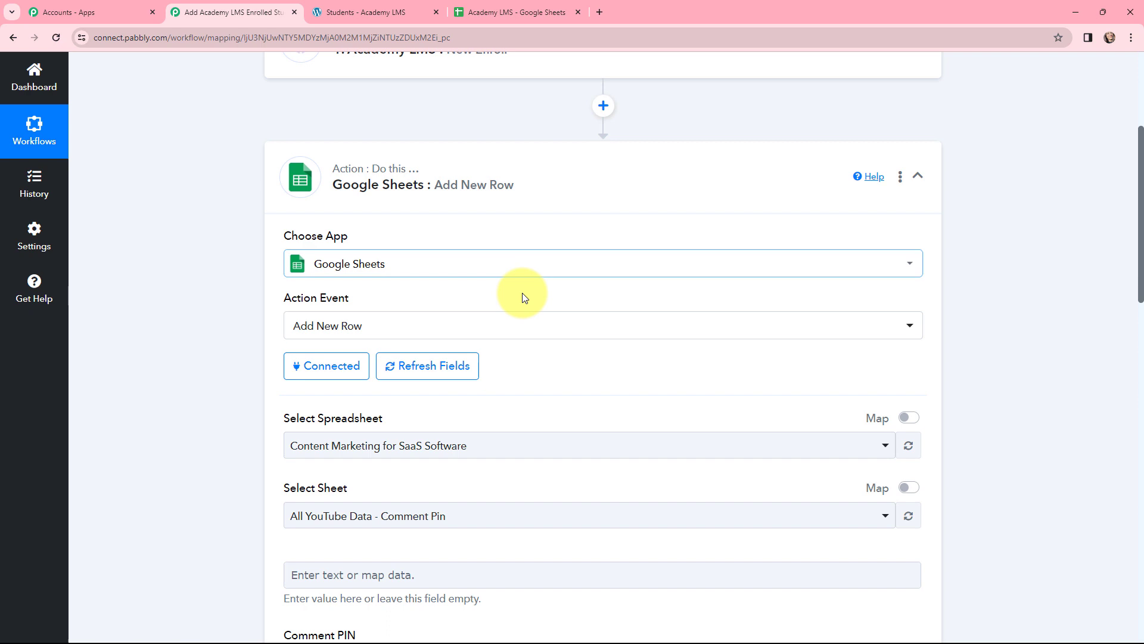
# - Check the column headings in the Academy LMS Google Sheet, and set Academy LMS as the action's spreadsheet in the Pabbly workflow
pyautogui.scroll(-1, 525, 297)
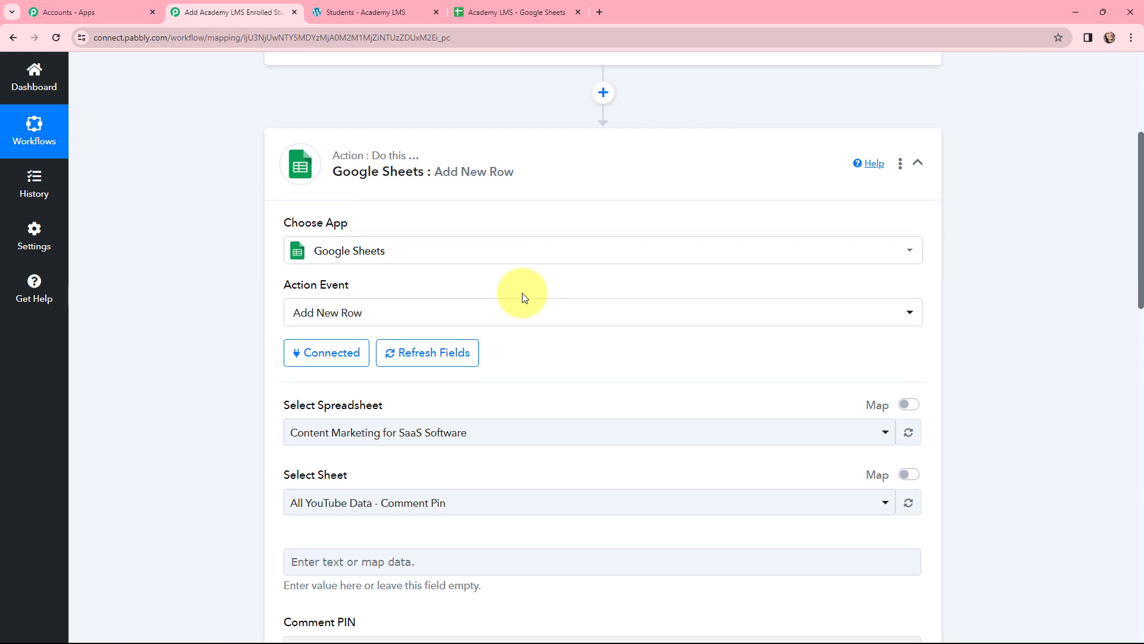
pyautogui.scroll(-1, 524, 297)
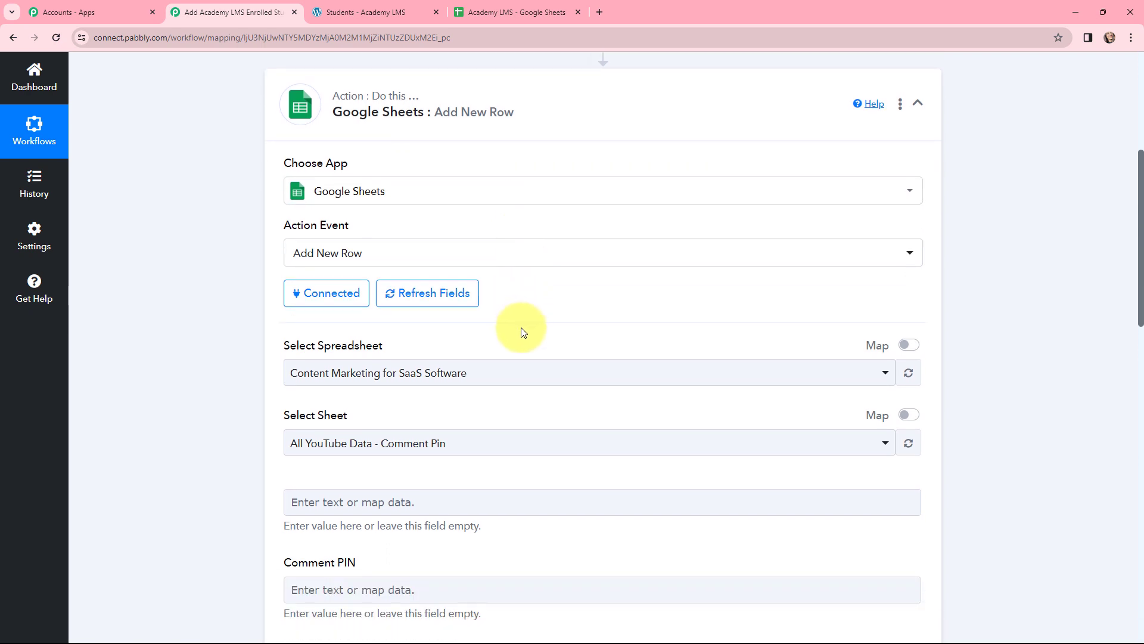
pyautogui.click(519, 12)
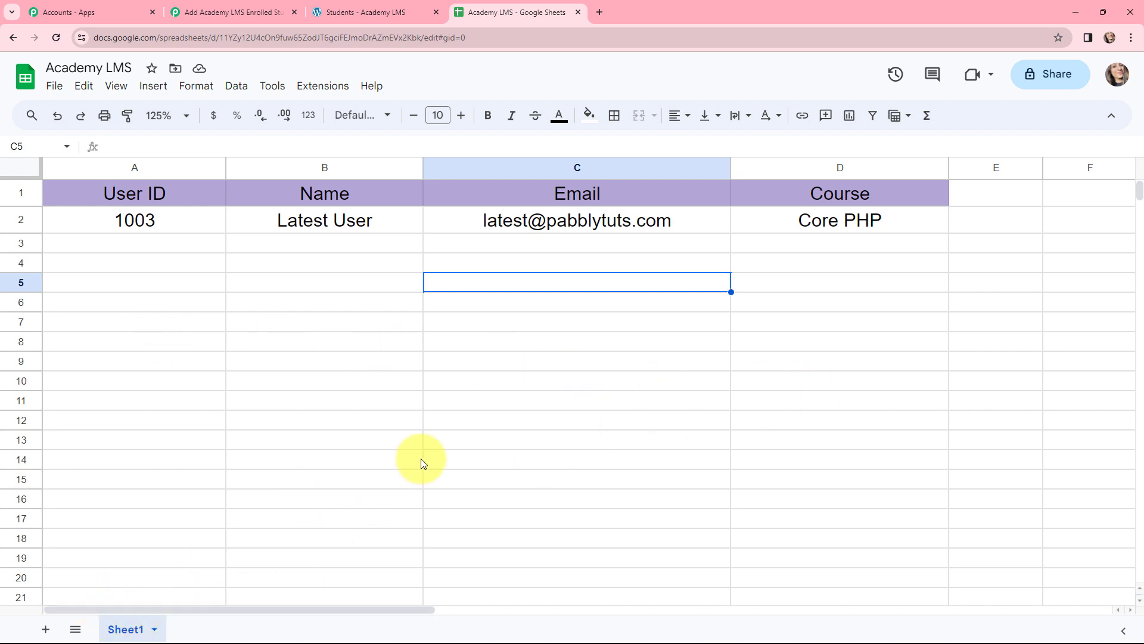
pyautogui.click(250, 7)
pyautogui.click(402, 371)
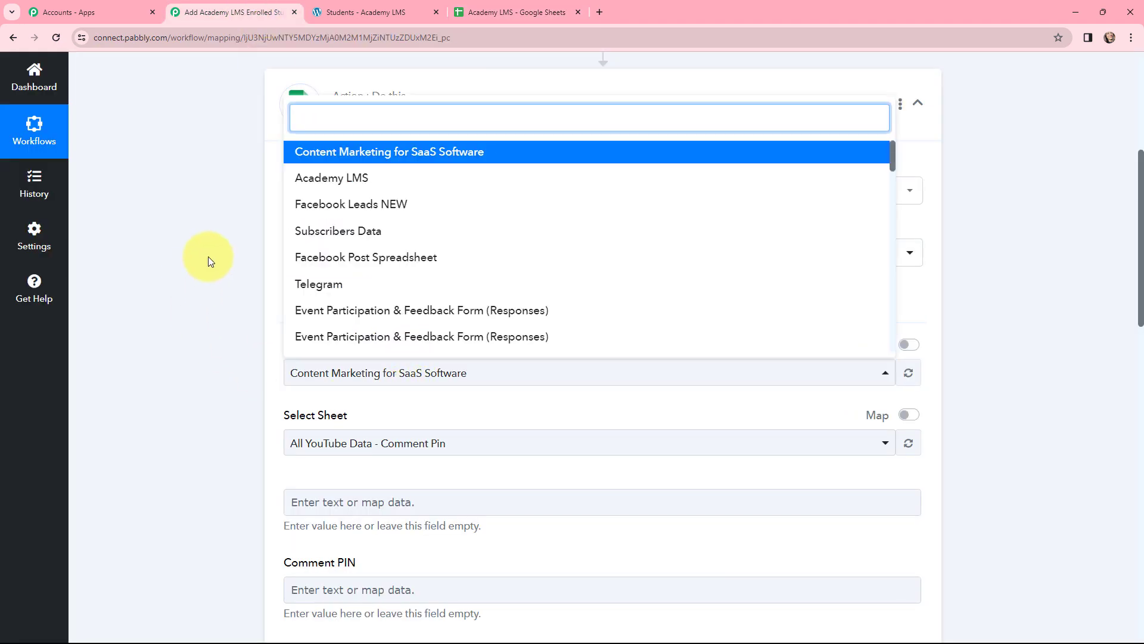
pyautogui.click(359, 180)
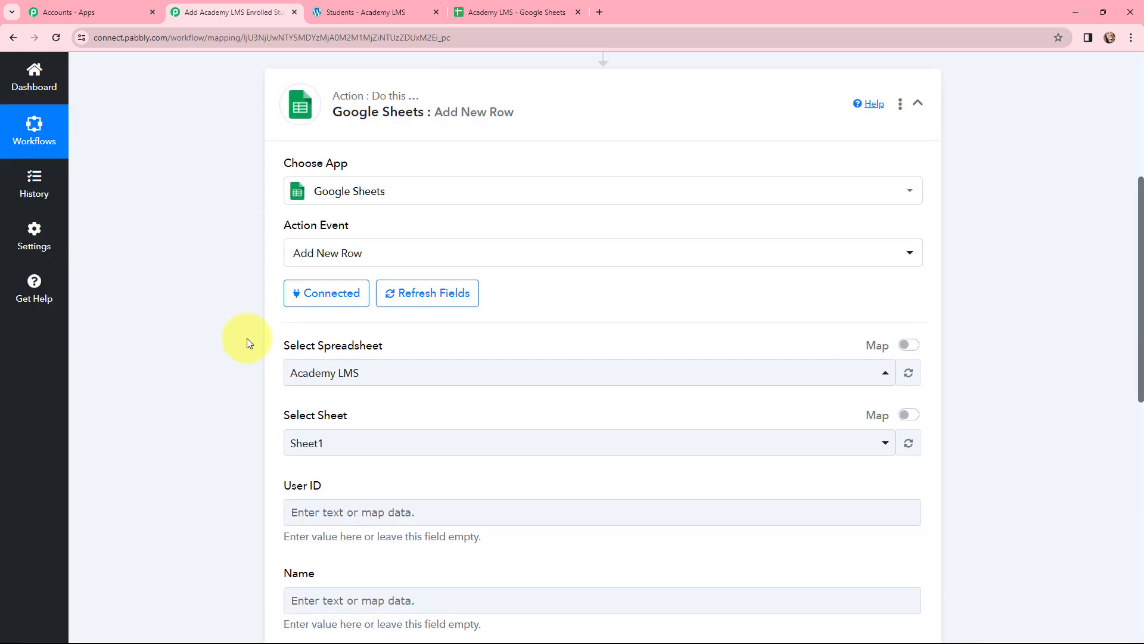
# - Map the User ID field to the User ID value from the Academy LMS New Enroll data, searching for "user id"
pyautogui.scroll(-3, 247, 338)
pyautogui.scroll(-1, 247, 338)
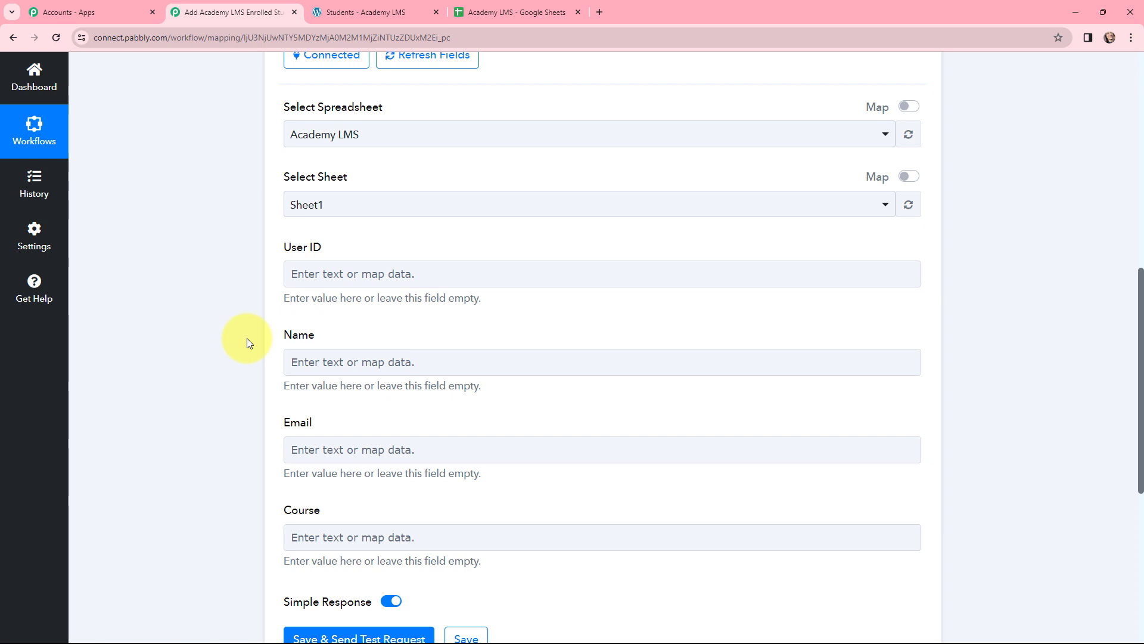
pyautogui.click(303, 269)
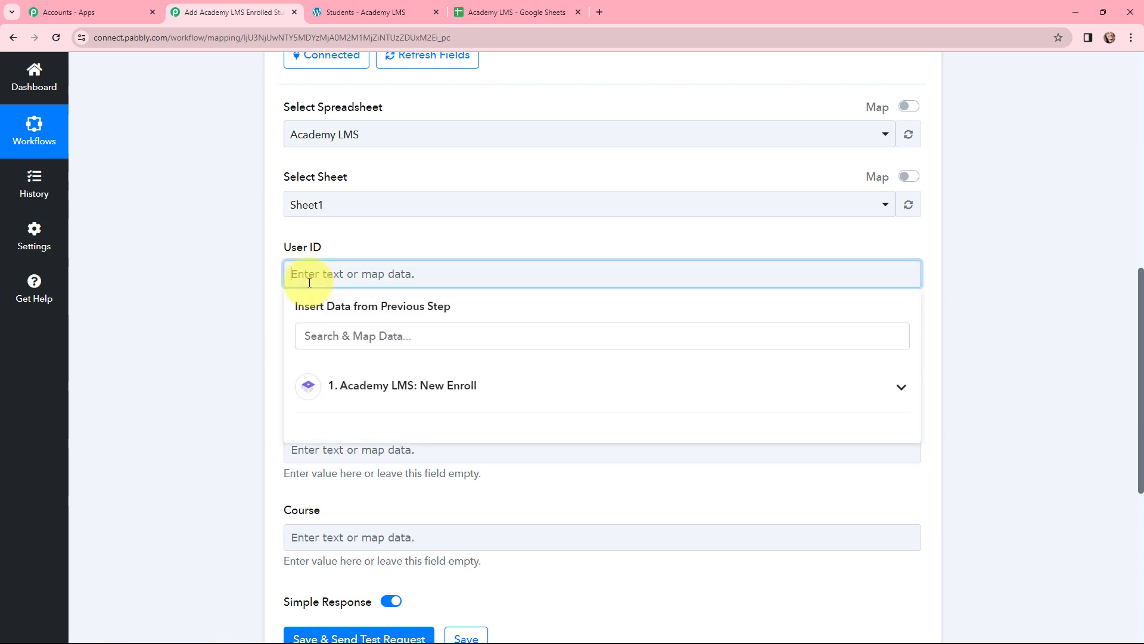
pyautogui.click(378, 388)
pyautogui.click(387, 336)
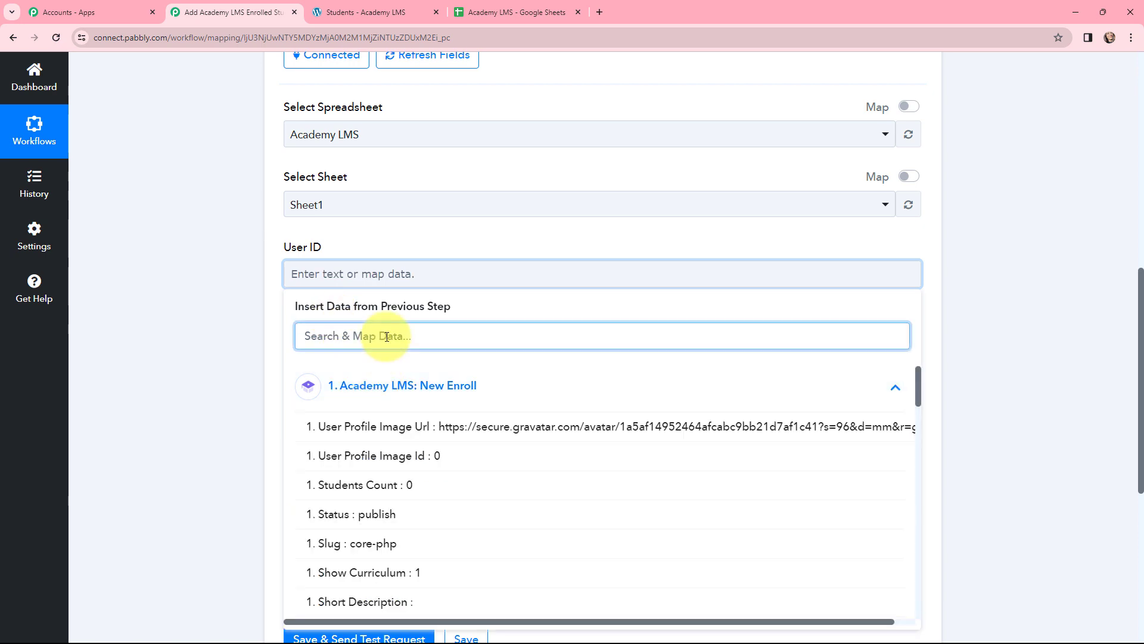
pyautogui.write('use')
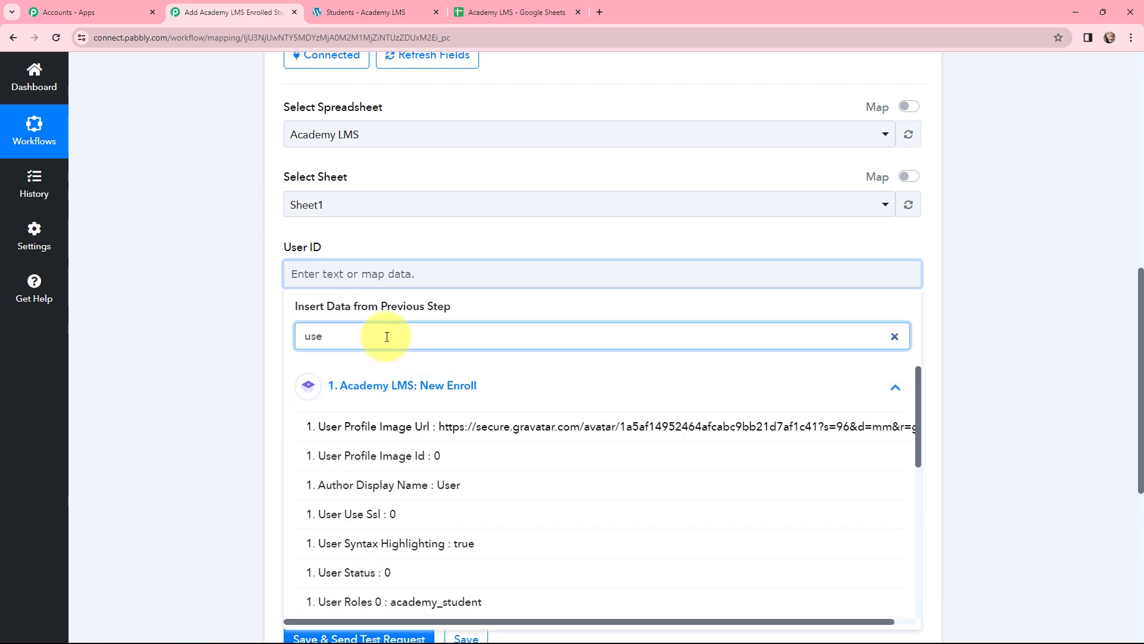
pyautogui.write('r id')
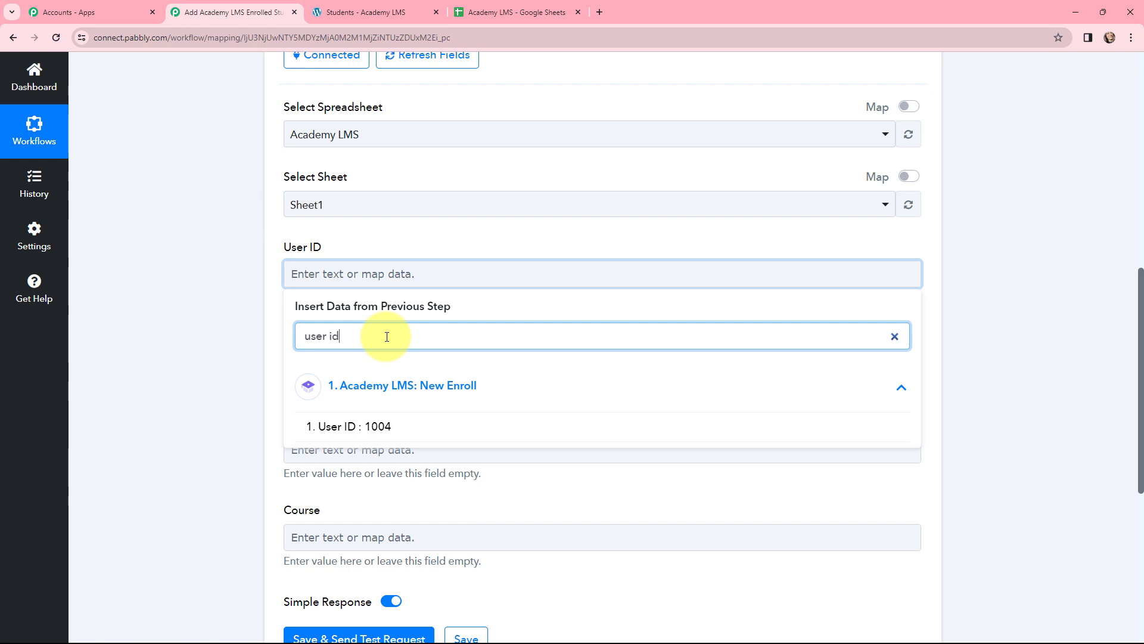
pyautogui.click(401, 423)
pyautogui.click(230, 325)
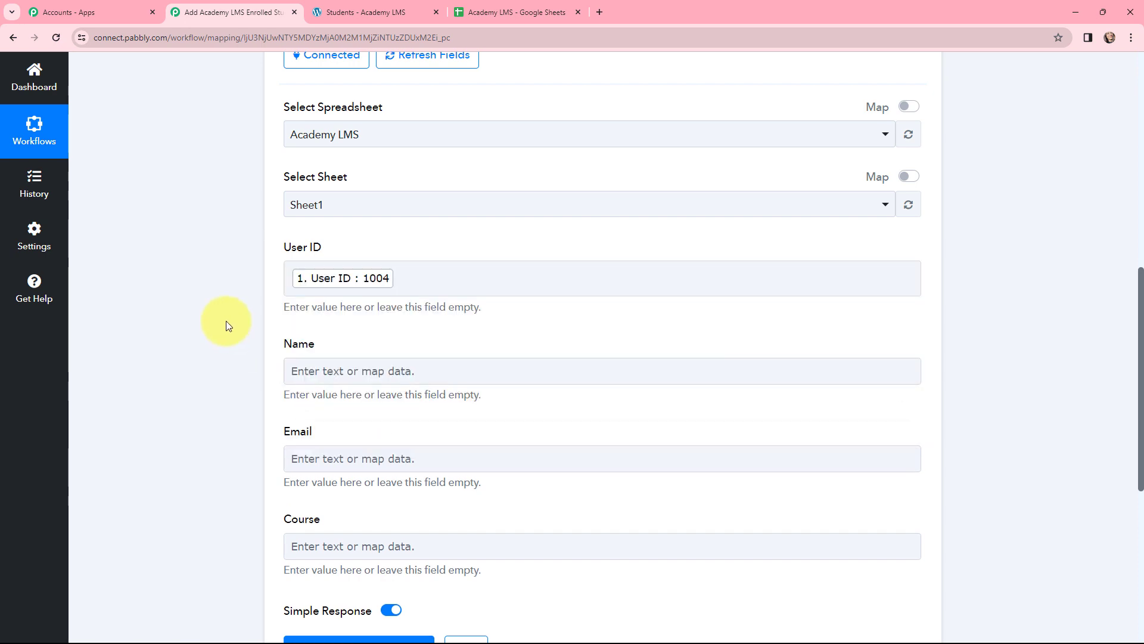
# - Map the Name field to the User Name value from the Academy LMS trigger, searching for "name"
pyautogui.scroll(-1, 405, 306)
pyautogui.click(403, 310)
pyautogui.click(384, 419)
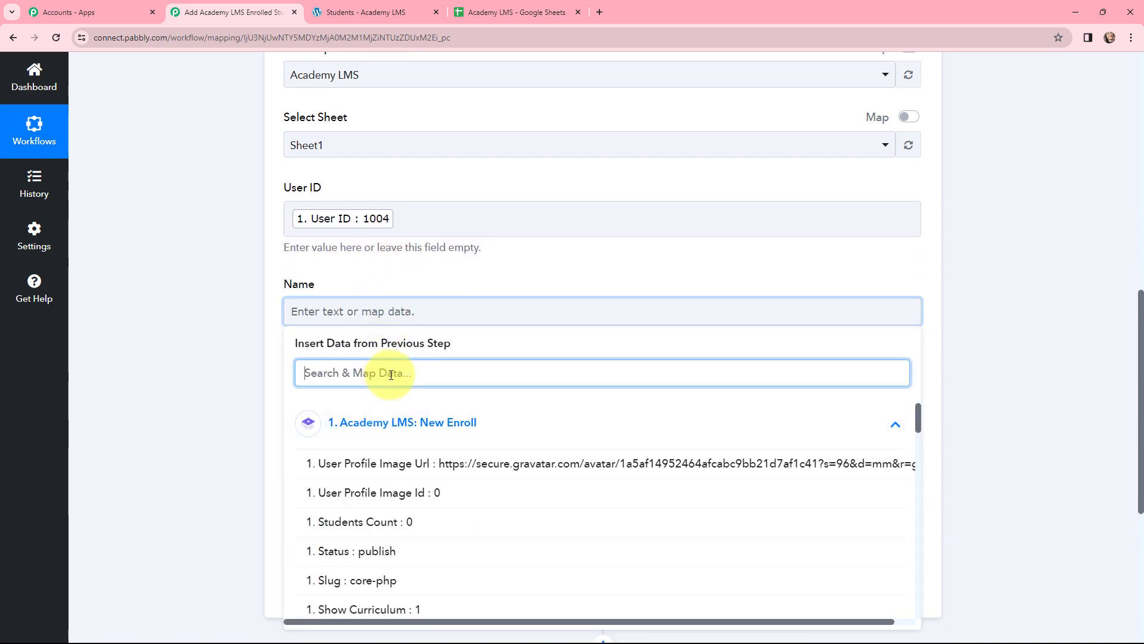
pyautogui.write('name')
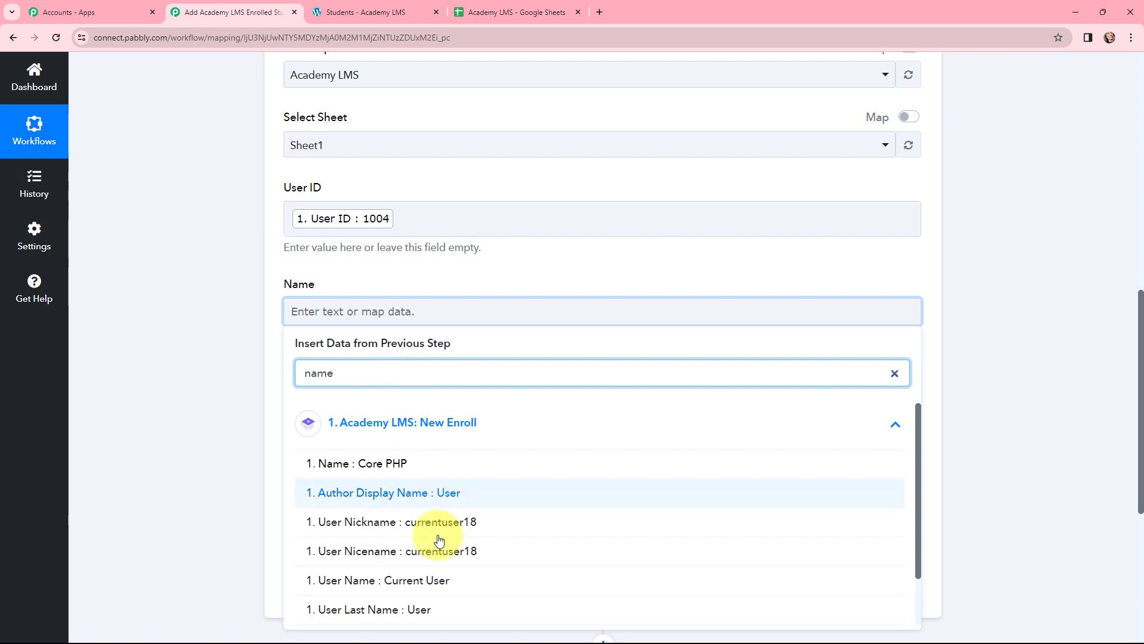
pyautogui.click(441, 580)
pyautogui.click(417, 273)
# - Map the Email field to the User Email value from the Academy LMS trigger, searching for "email"
pyautogui.scroll(-2, 417, 280)
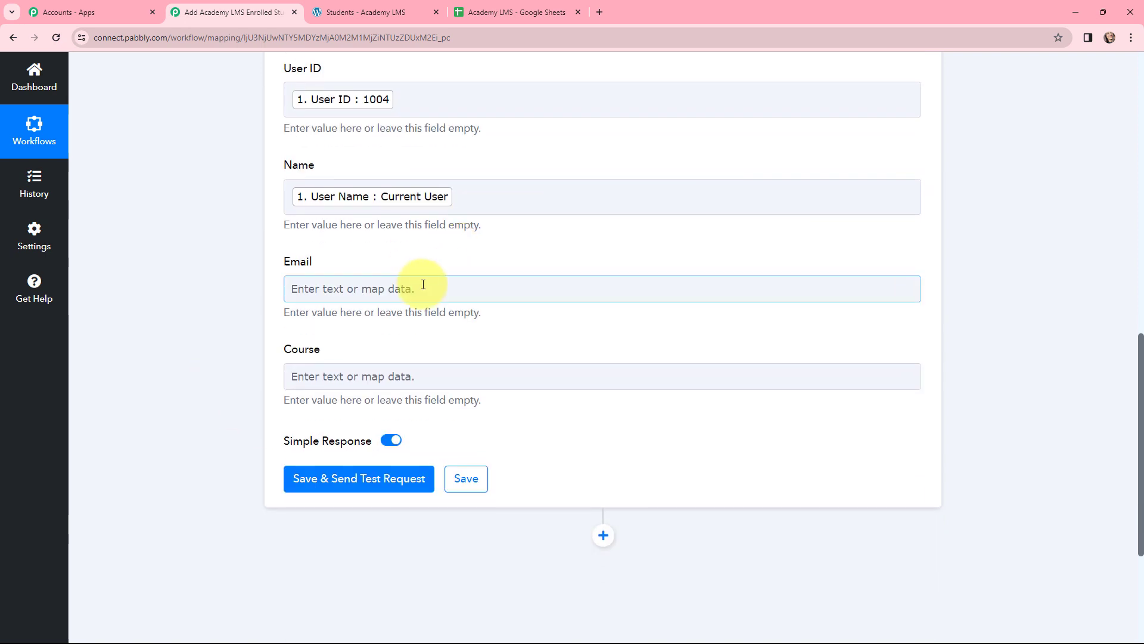
pyautogui.click(417, 288)
pyautogui.click(409, 358)
pyautogui.write('e')
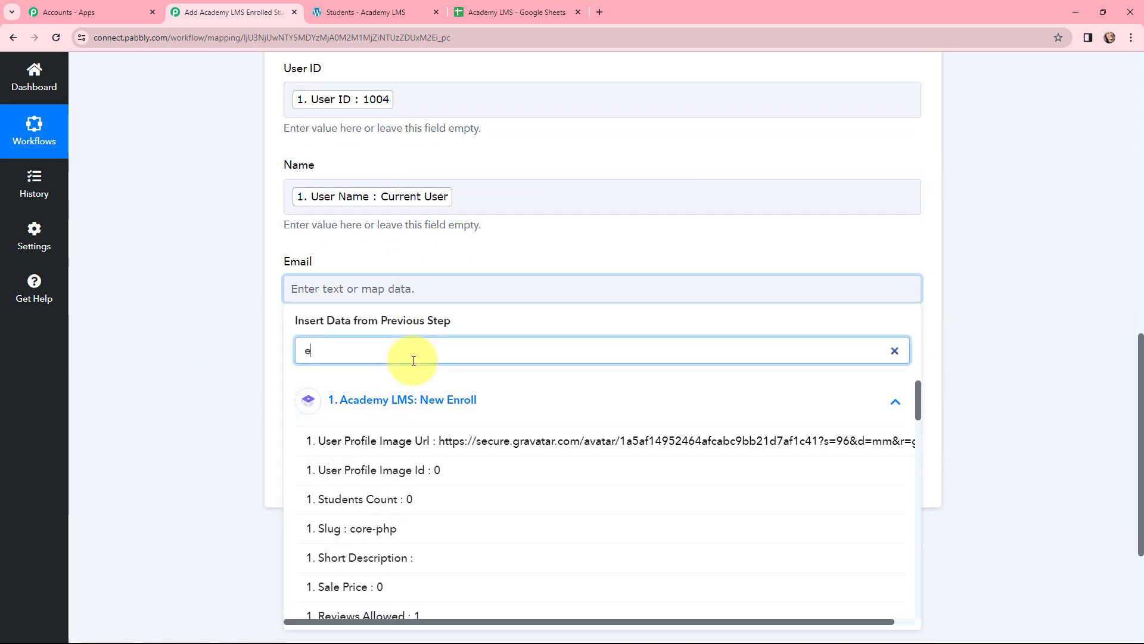
pyautogui.write('mail')
pyautogui.click(411, 440)
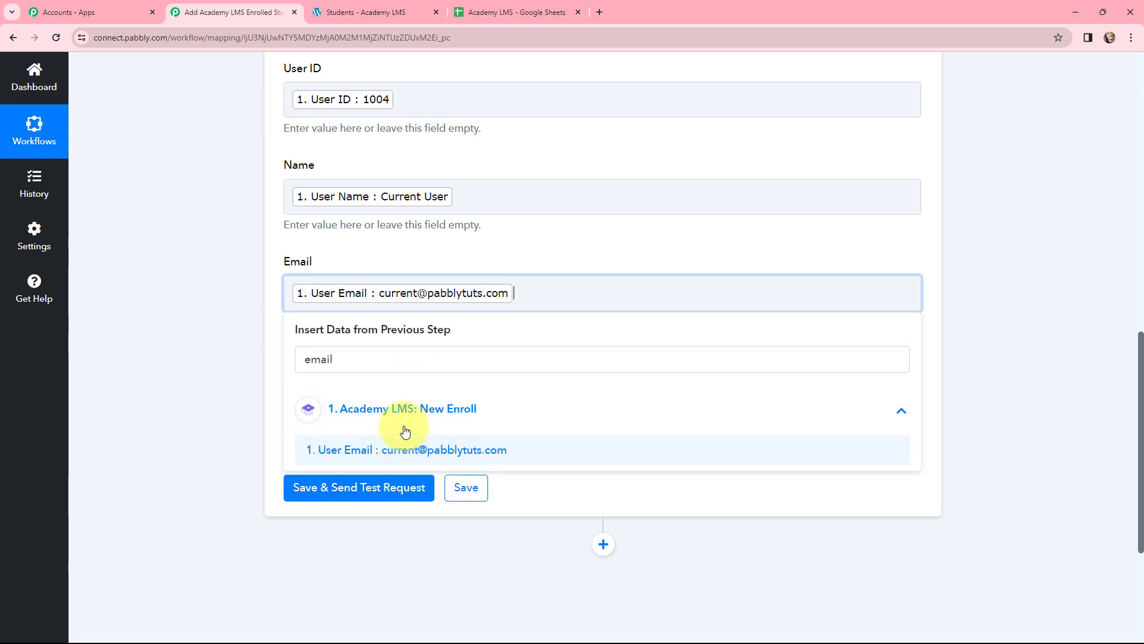
pyautogui.click(237, 350)
# - Map the Course field to the trigger's Name value holding Core PHP, searching for "core"
pyautogui.click(332, 384)
pyautogui.click(332, 381)
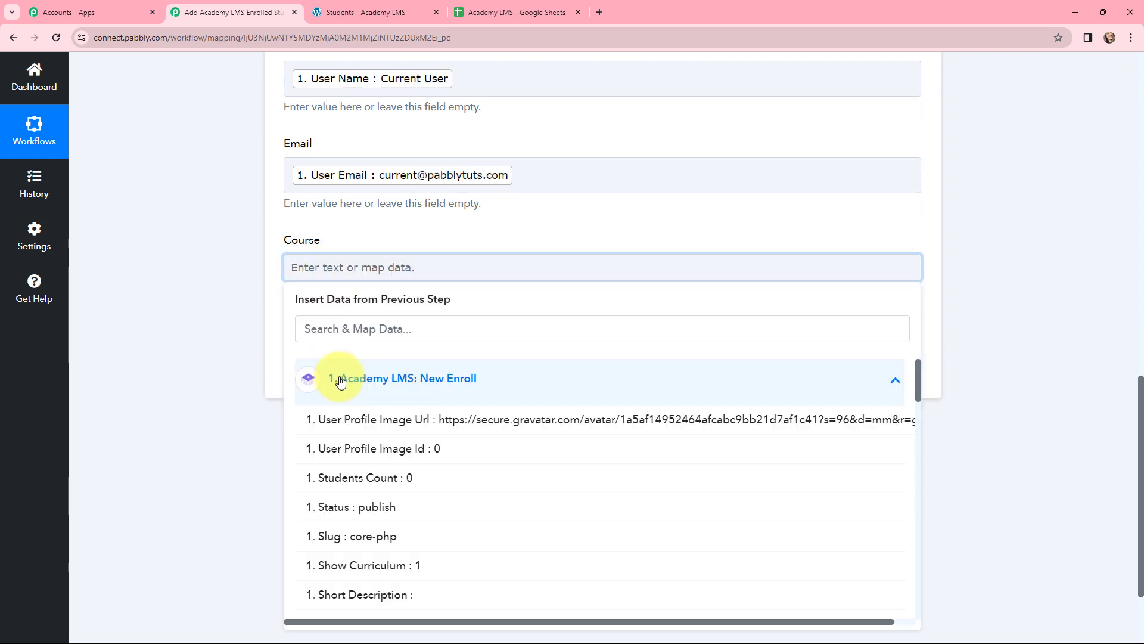
pyautogui.click(356, 336)
pyautogui.write('core')
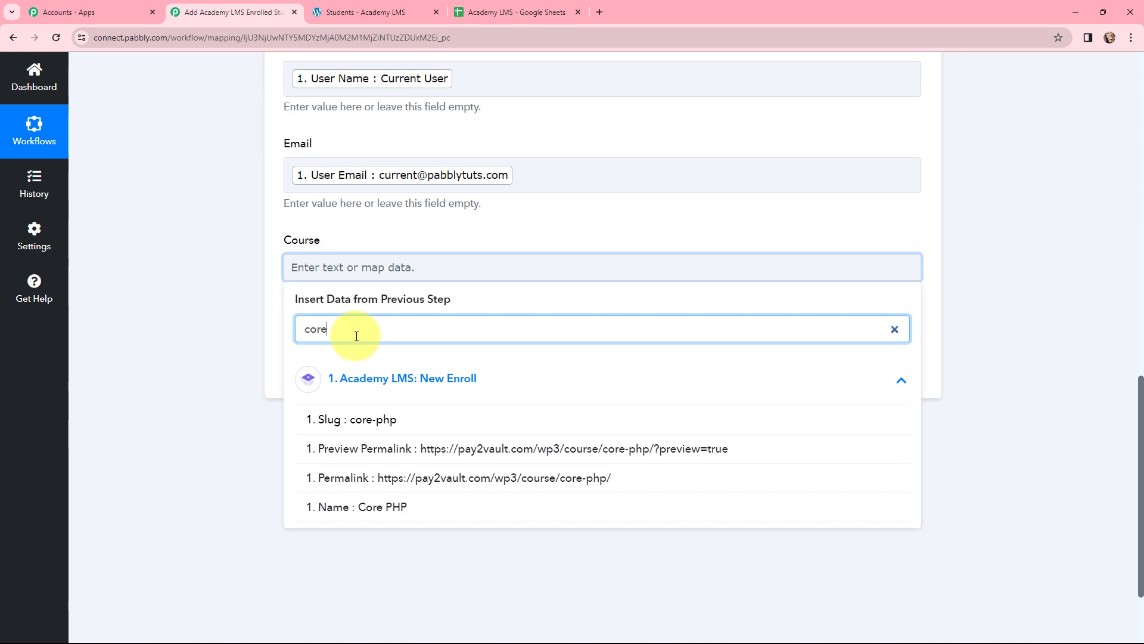
pyautogui.click(375, 505)
pyautogui.click(261, 315)
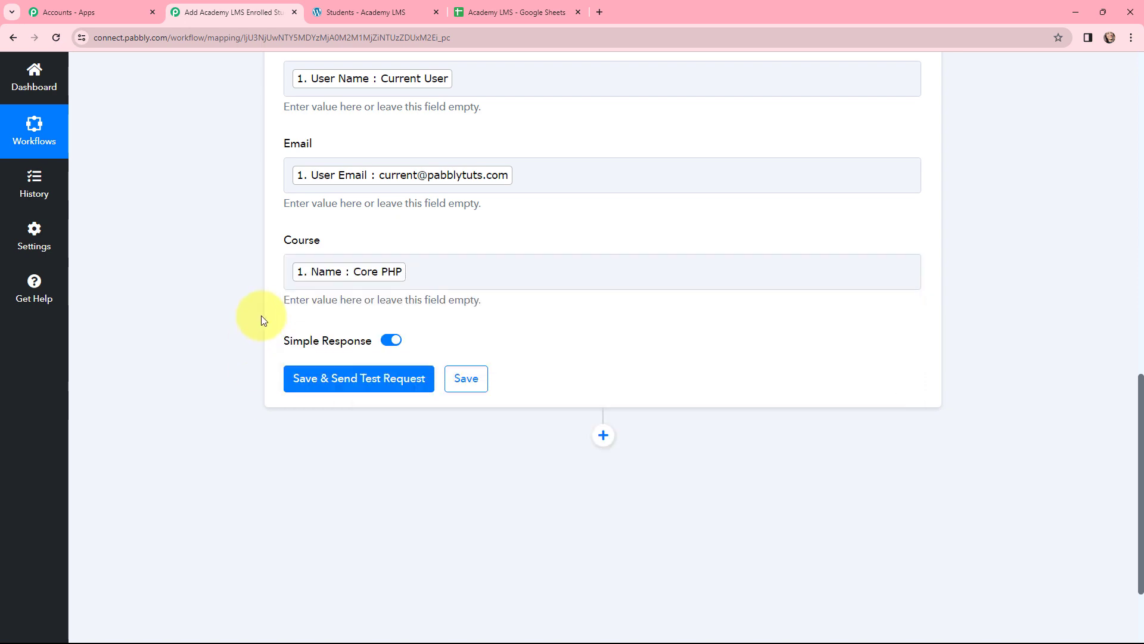
# - Review the mapped Google Sheets fields, then save the action and send a test request
pyautogui.scroll(2, 261, 316)
pyautogui.scroll(1, 212, 262)
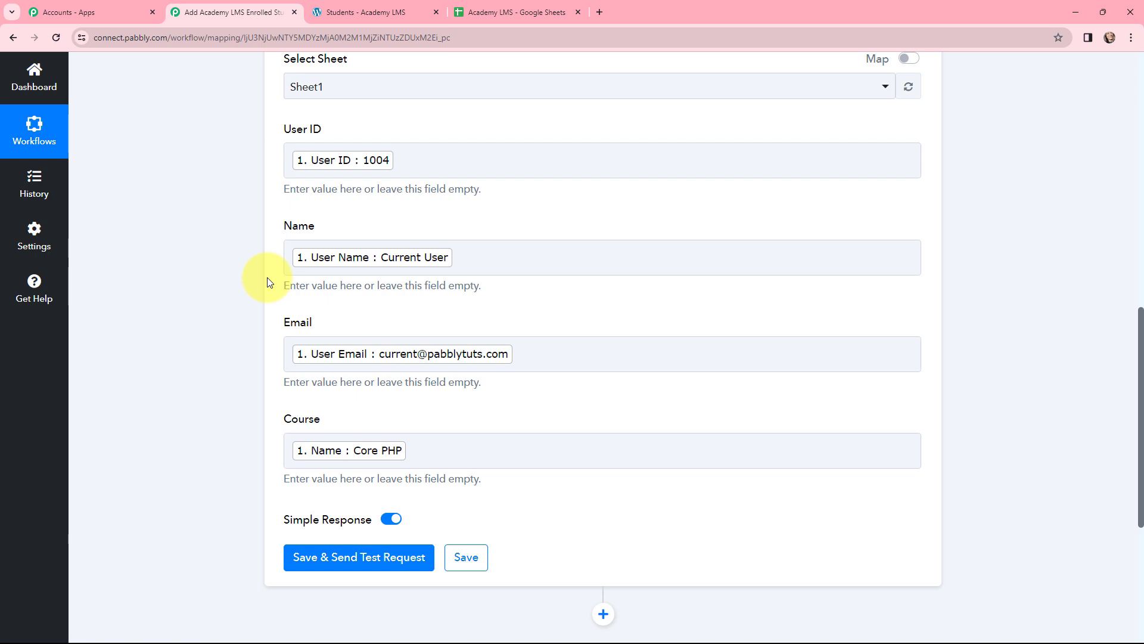
pyautogui.scroll(-4, 241, 192)
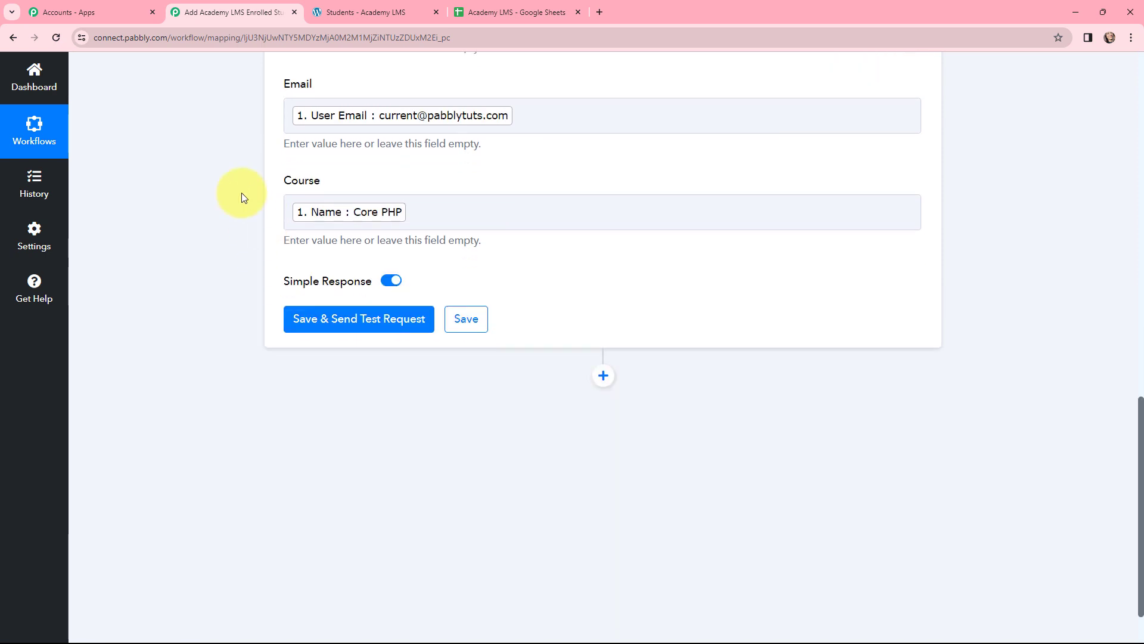
pyautogui.click(349, 324)
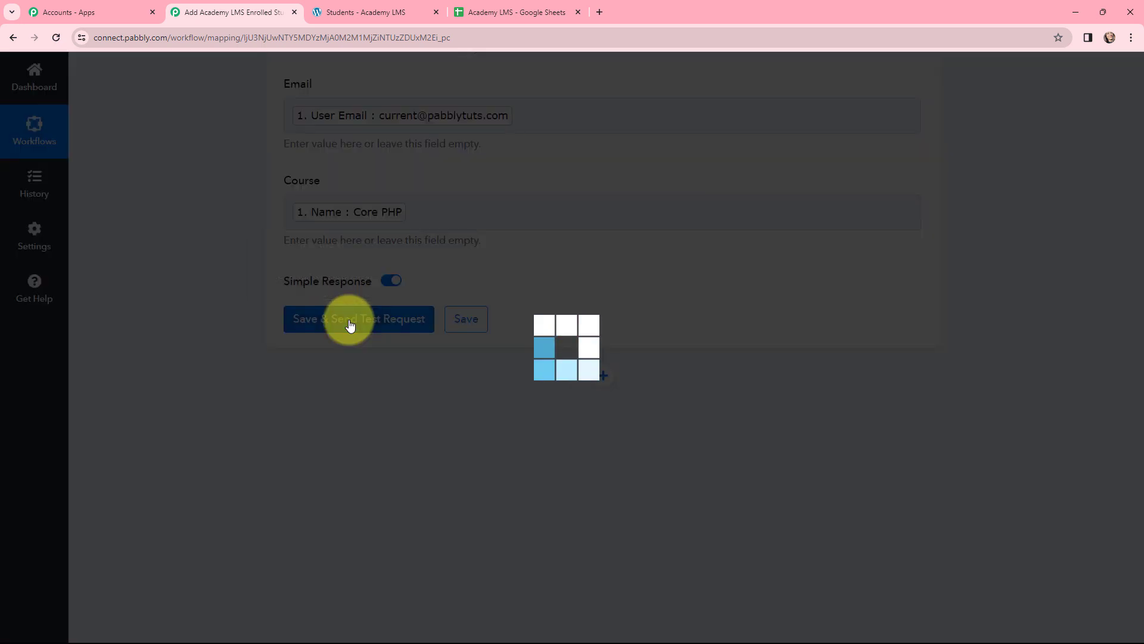